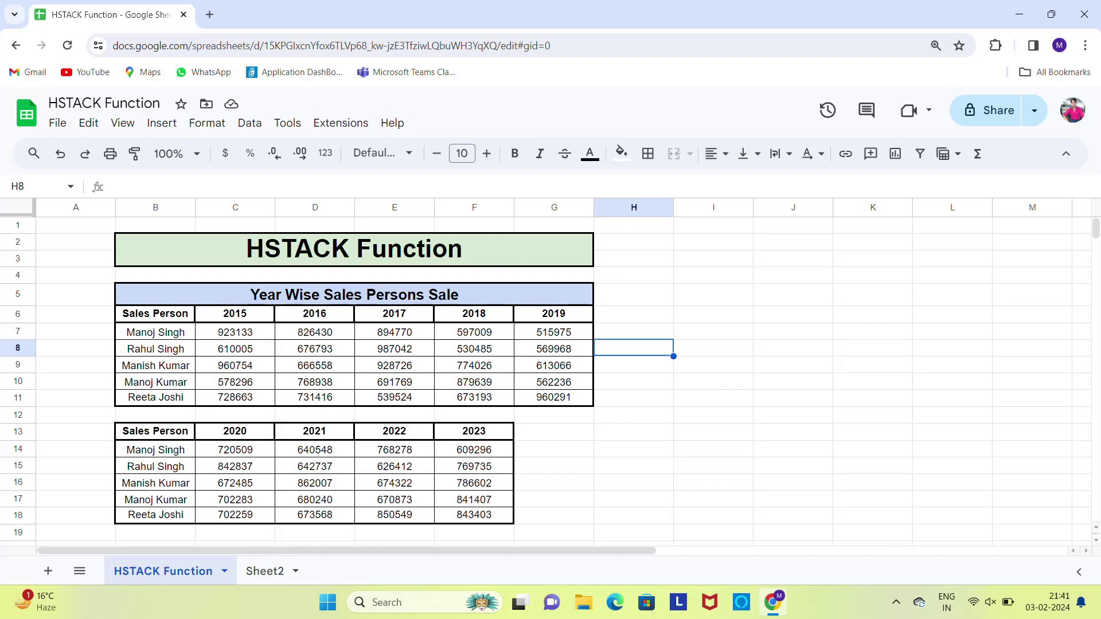
Walk through the HSTACK Function sheet's first table: its Sales Person names and 2015 figures
click(279, 263)
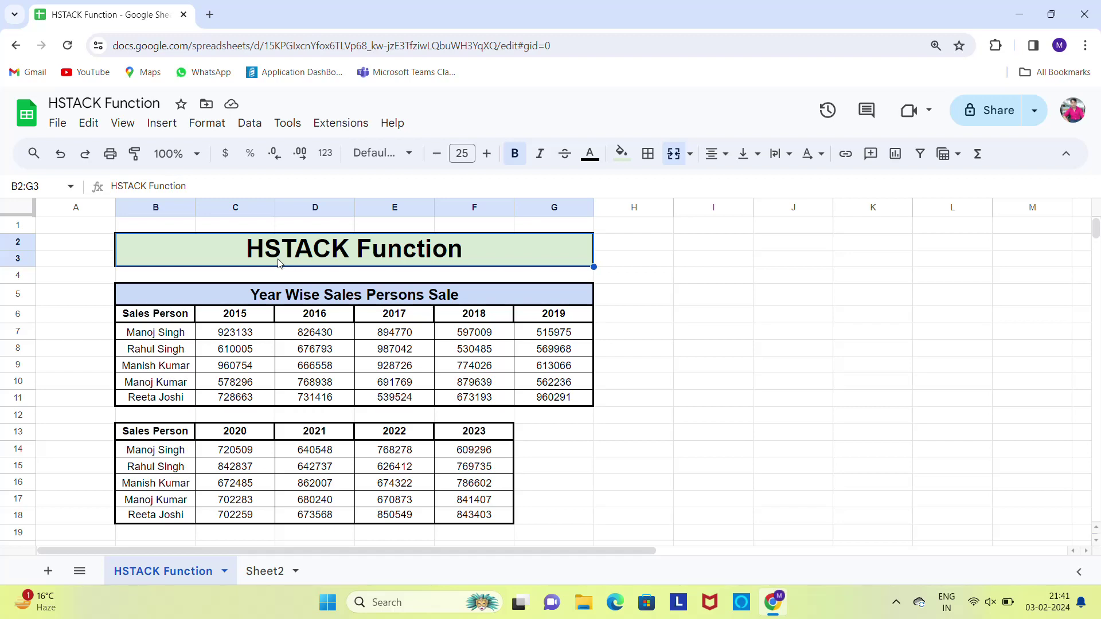
click(165, 301)
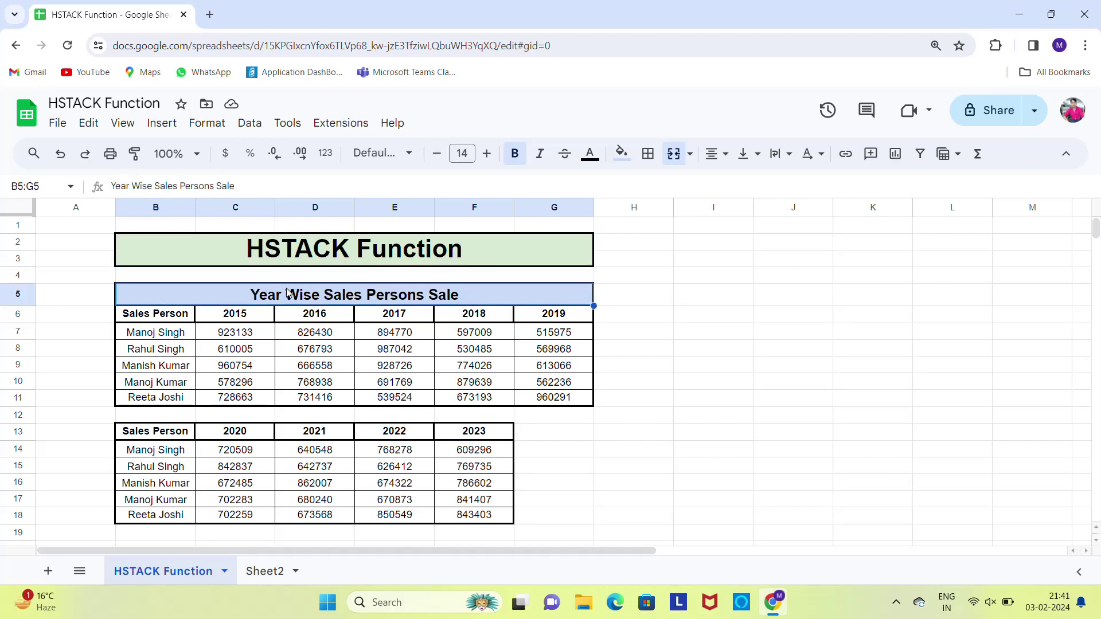
click(153, 312)
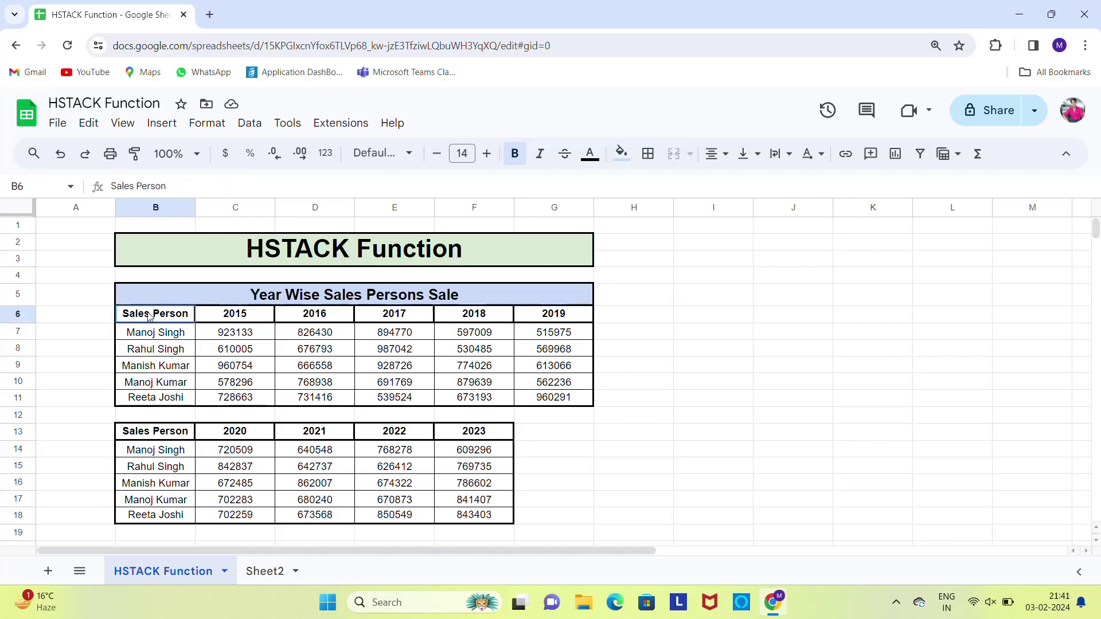
click(225, 319)
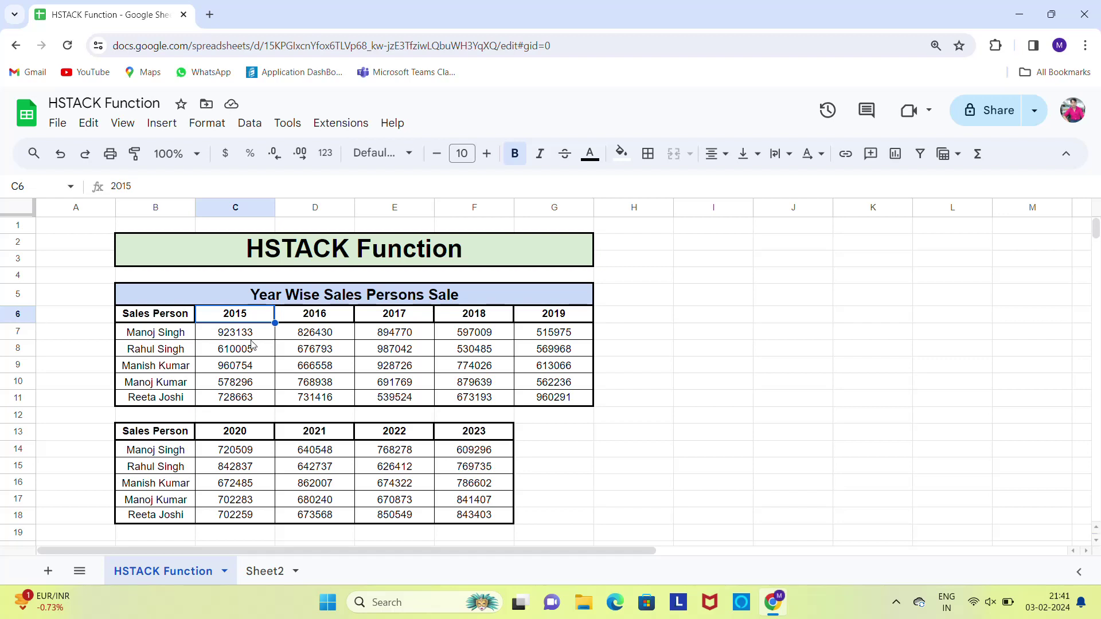
key(Down)
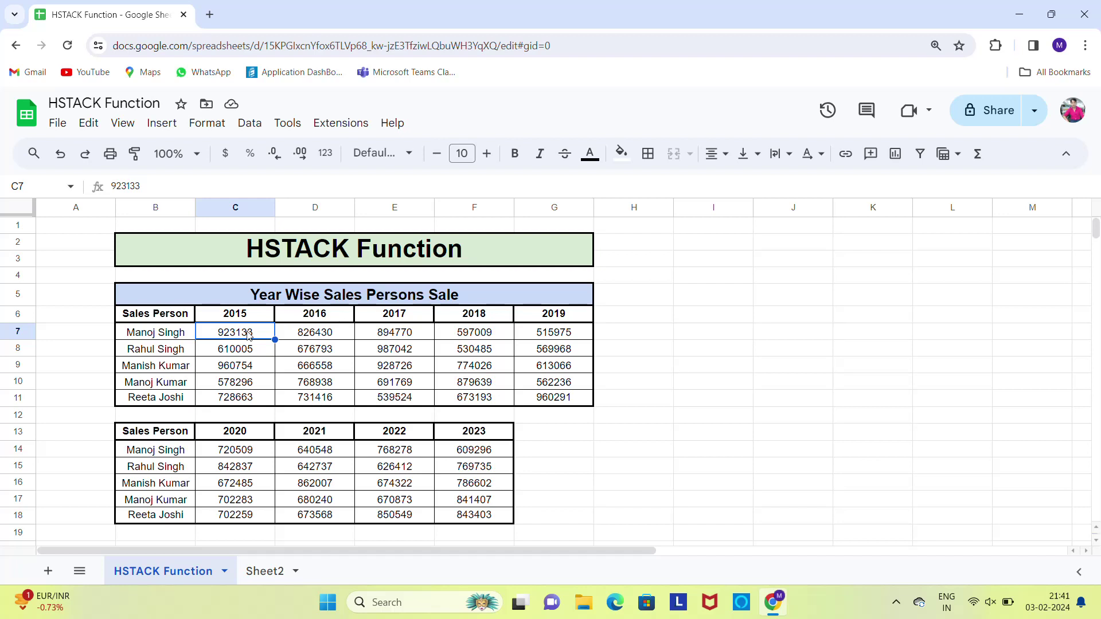
click(179, 350)
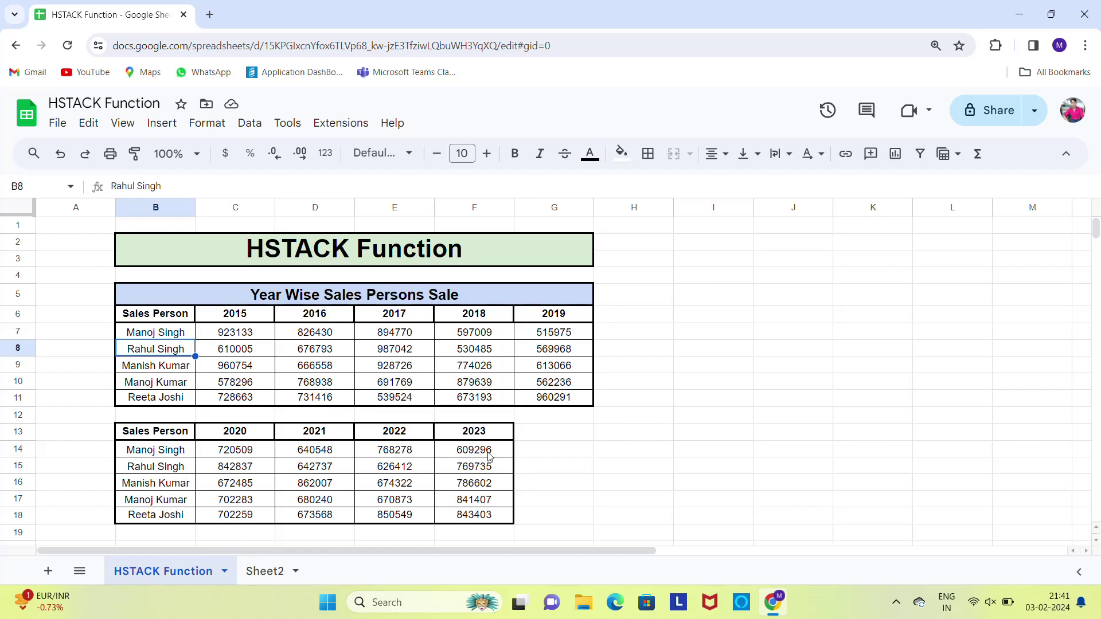
click(238, 466)
Review the first table's 2015–2019 headers and figures, then the second table's 2021–2022 headers
click(443, 261)
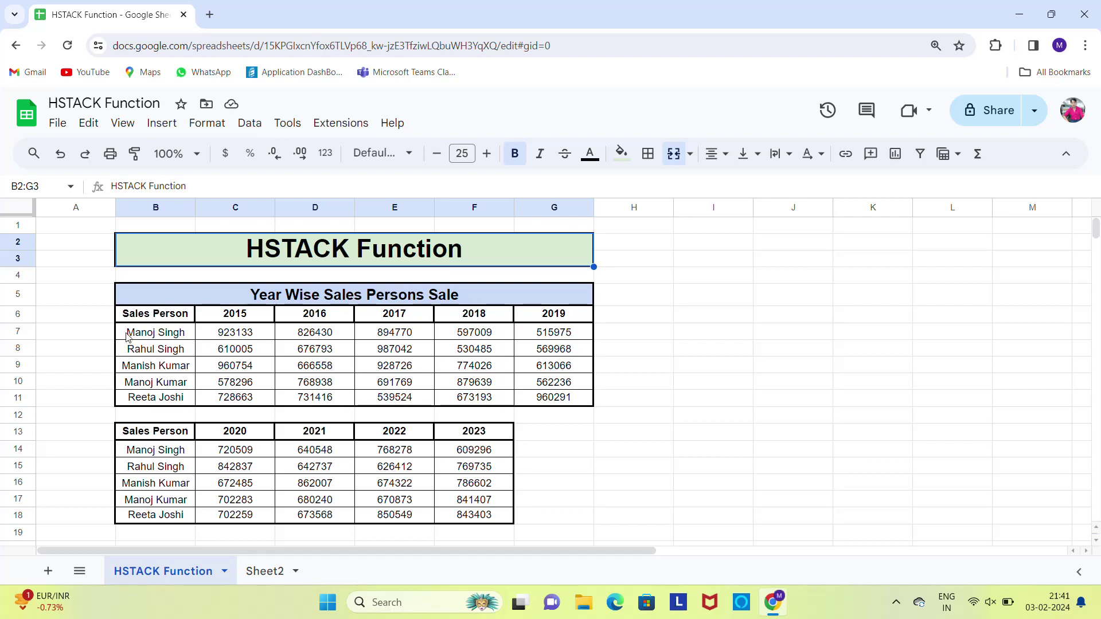
click(157, 335)
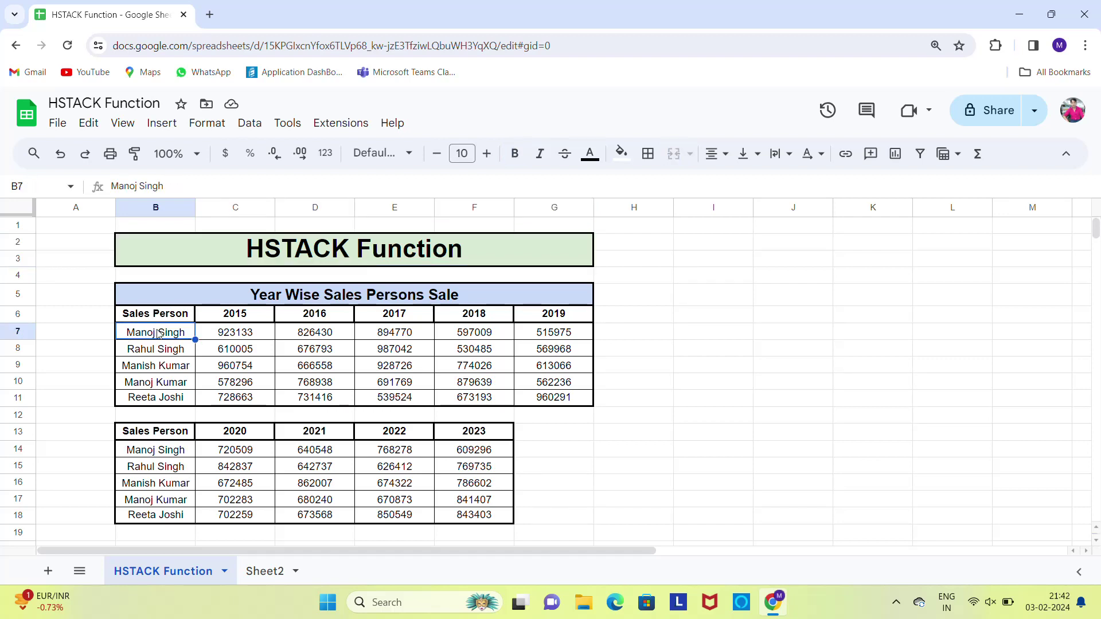
click(222, 321)
click(283, 338)
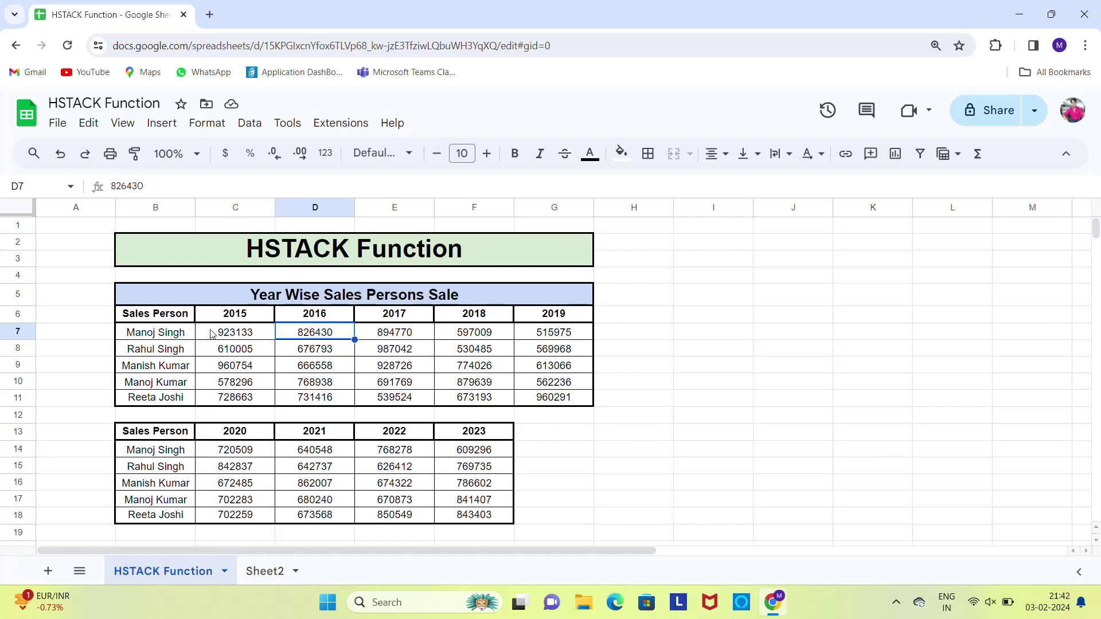
click(245, 322)
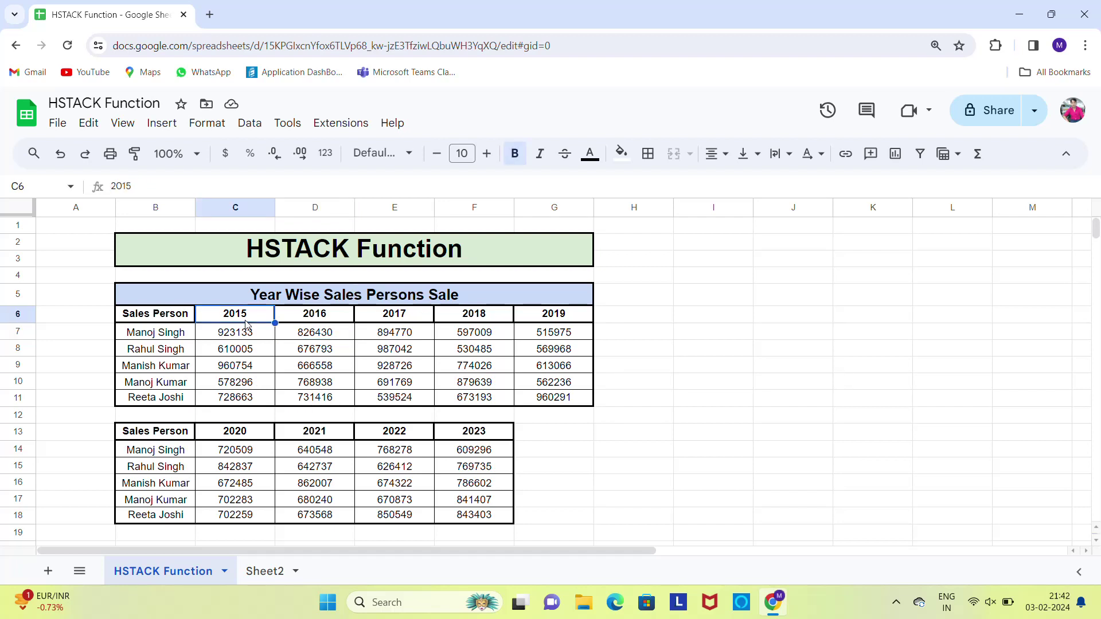
click(575, 318)
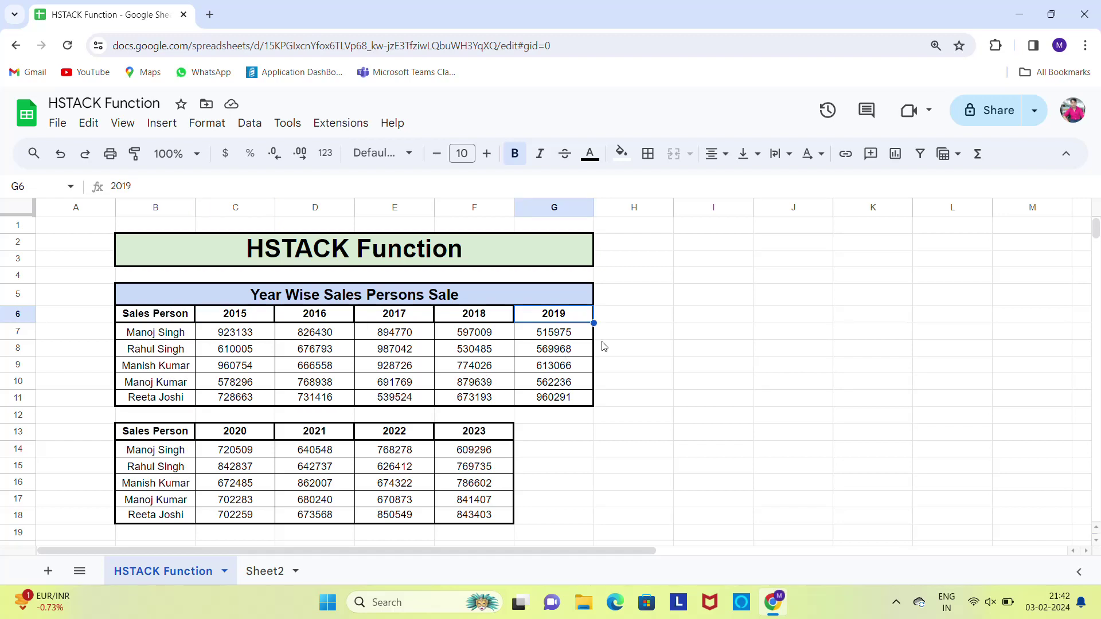
click(565, 340)
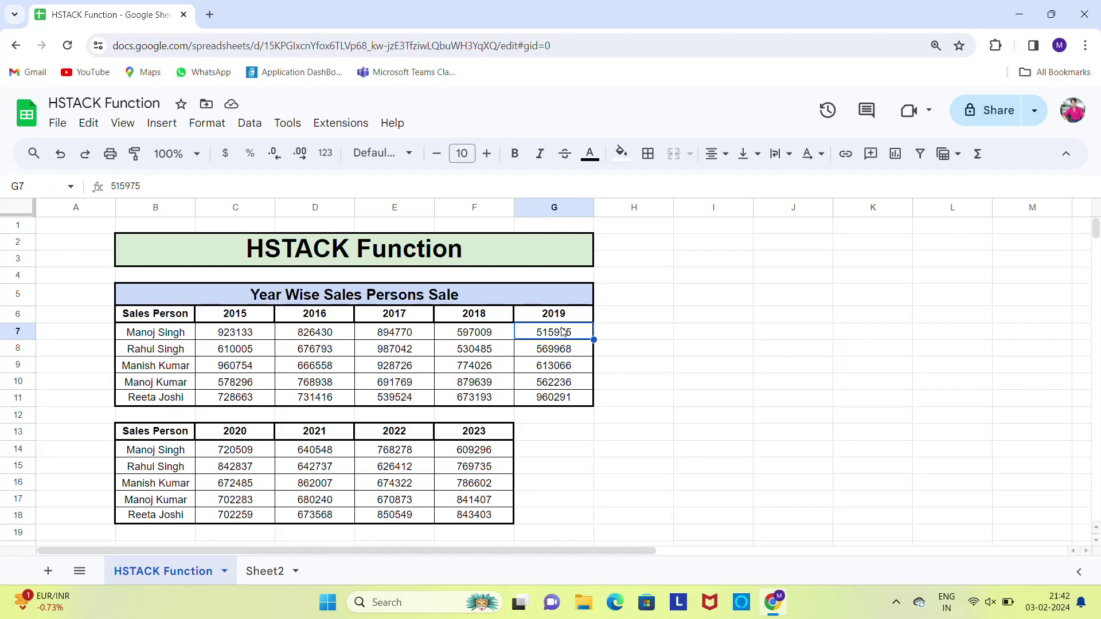
click(322, 436)
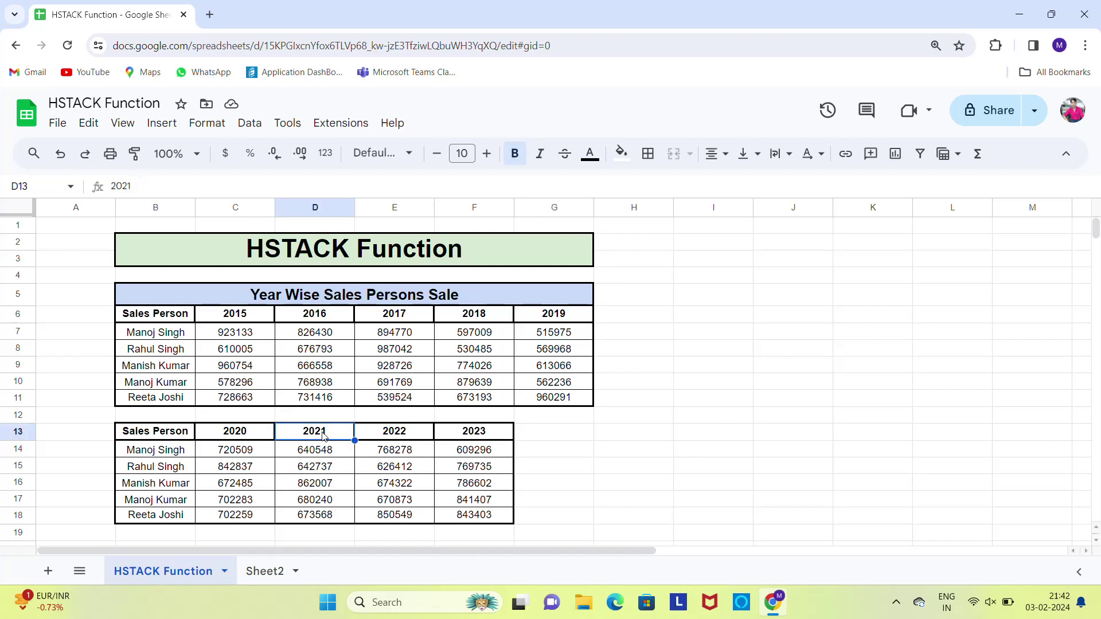
click(390, 433)
click(469, 420)
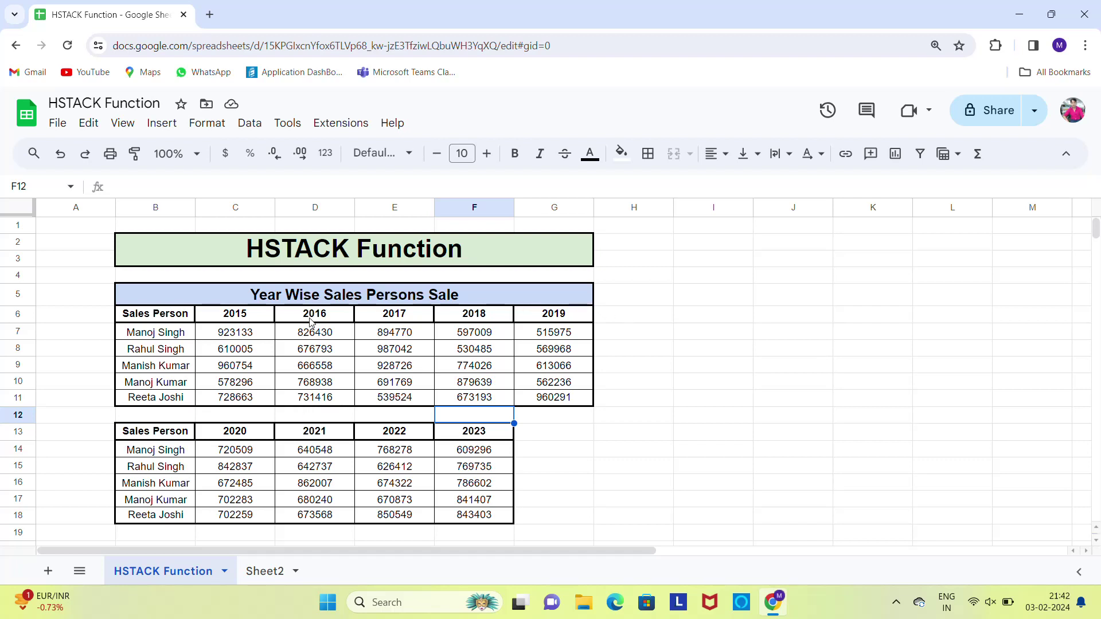
Open Sheet2, dismiss the news panel, and compare it with the HSTACK Function sheet
click(262, 571)
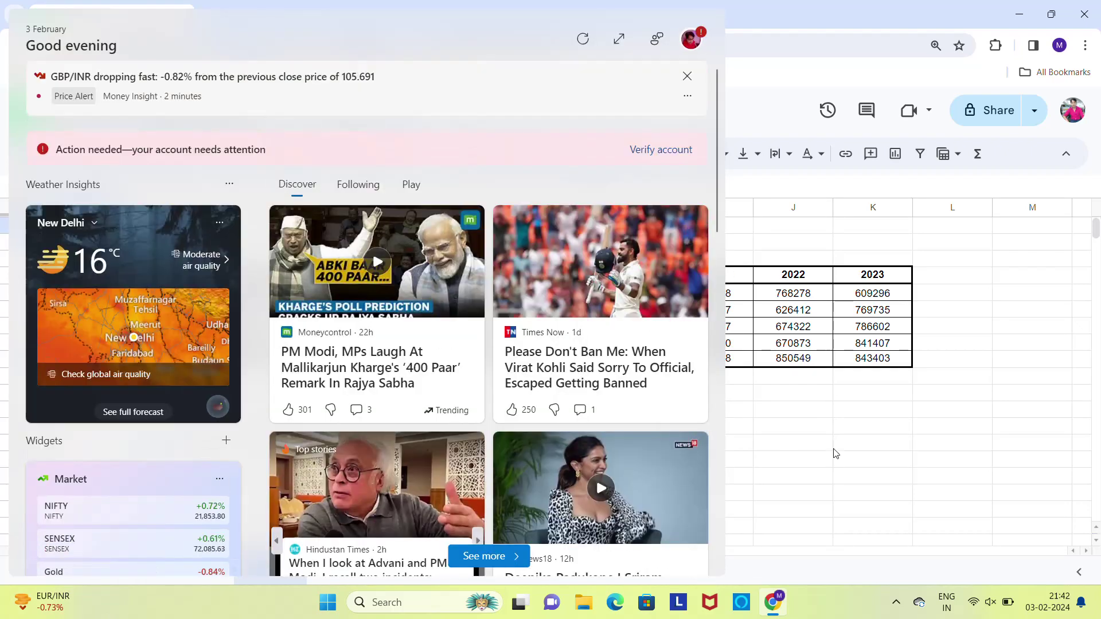
click(843, 459)
click(169, 573)
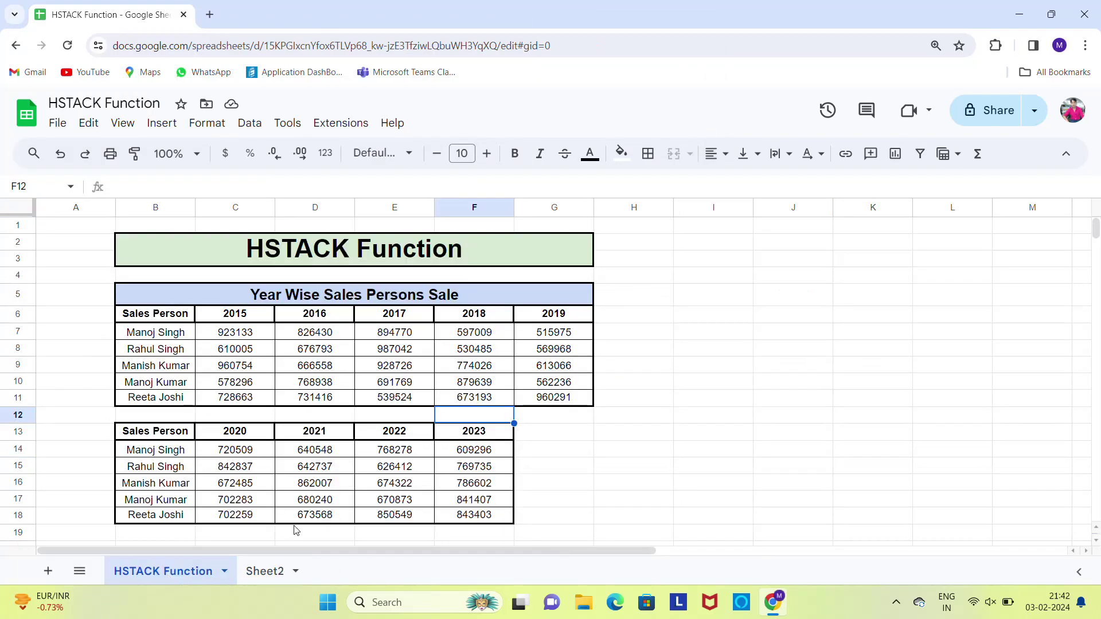
click(270, 573)
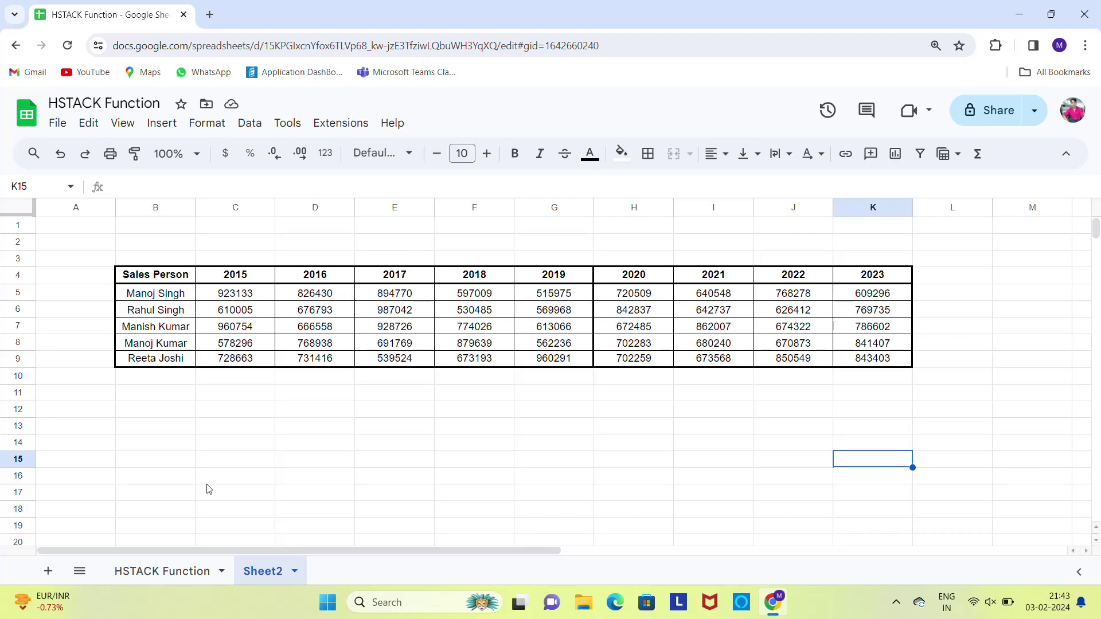
click(172, 570)
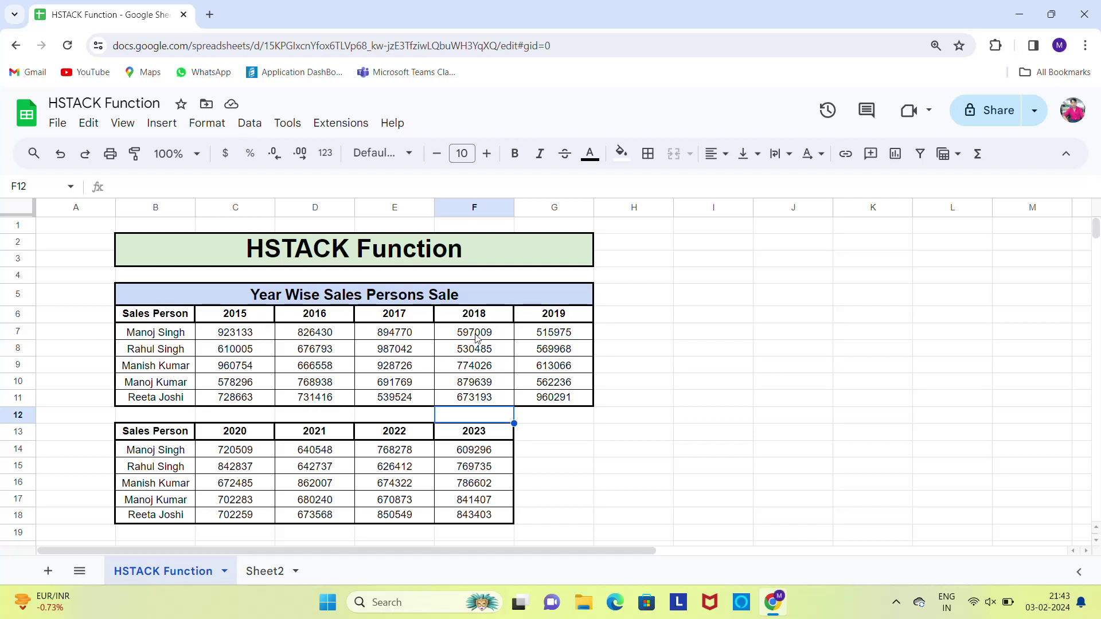
click(265, 573)
Compare the combined table's 2015 and 2019 headers with the source table's 2020–2023 headers
click(236, 280)
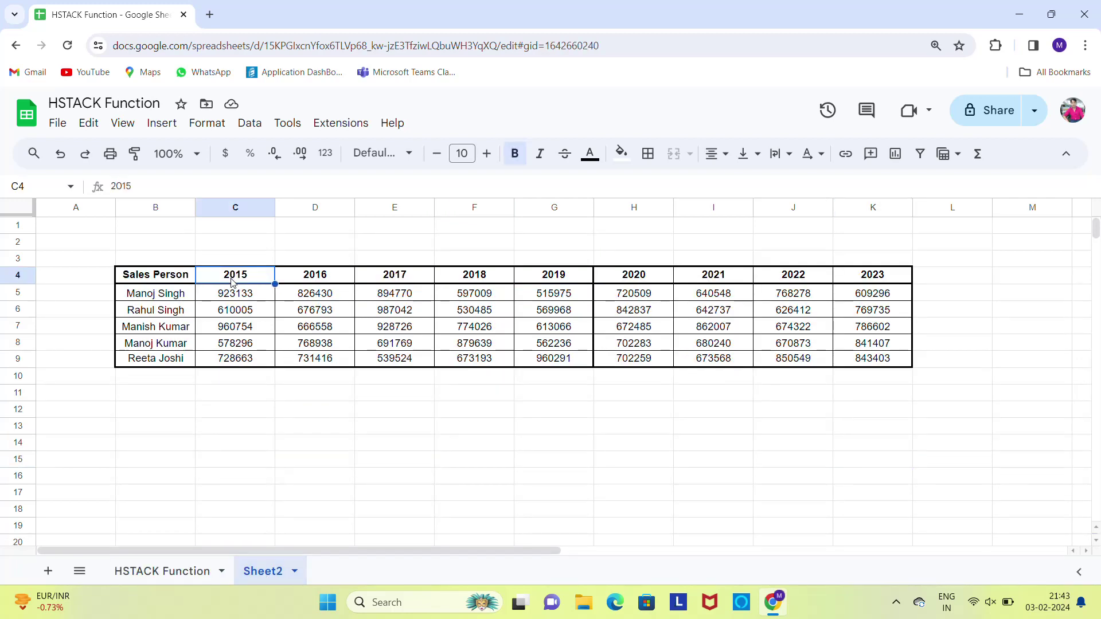
click(579, 281)
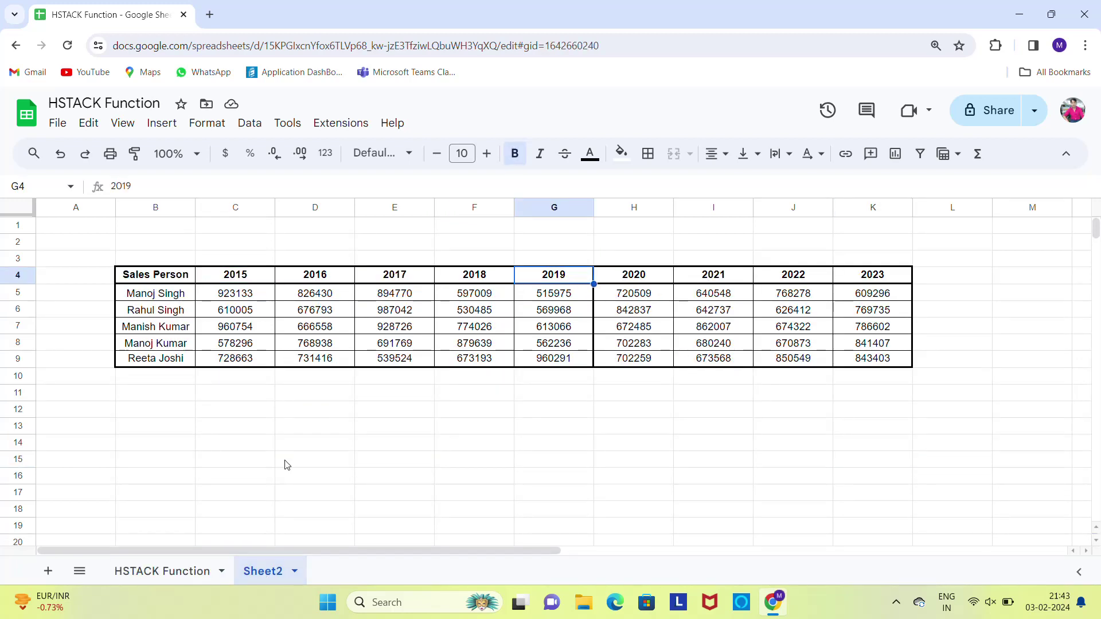
click(175, 572)
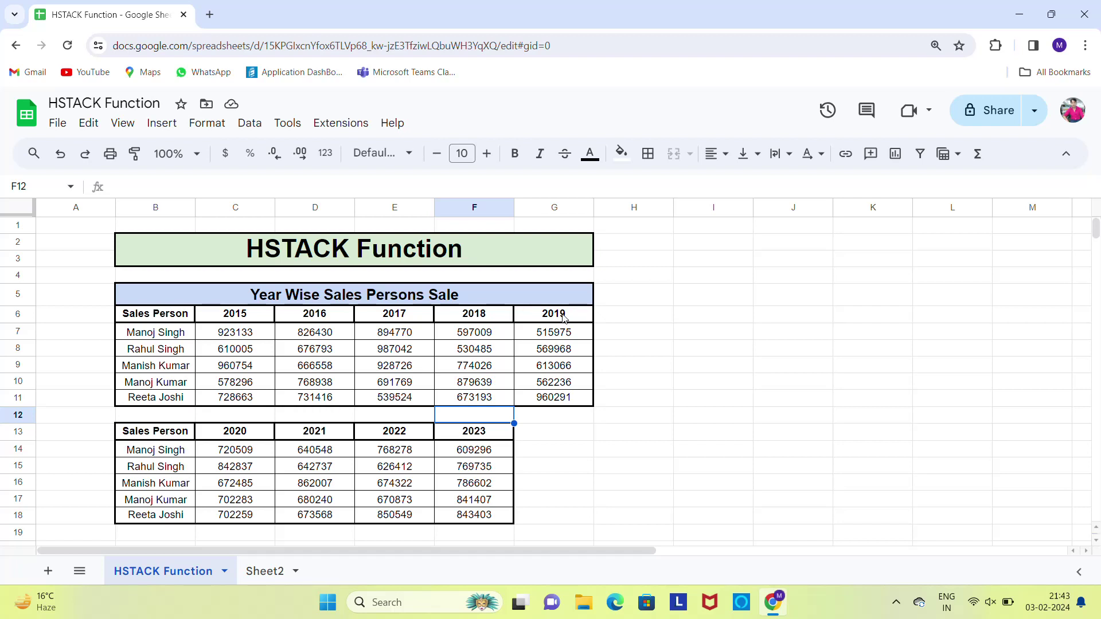
click(240, 434)
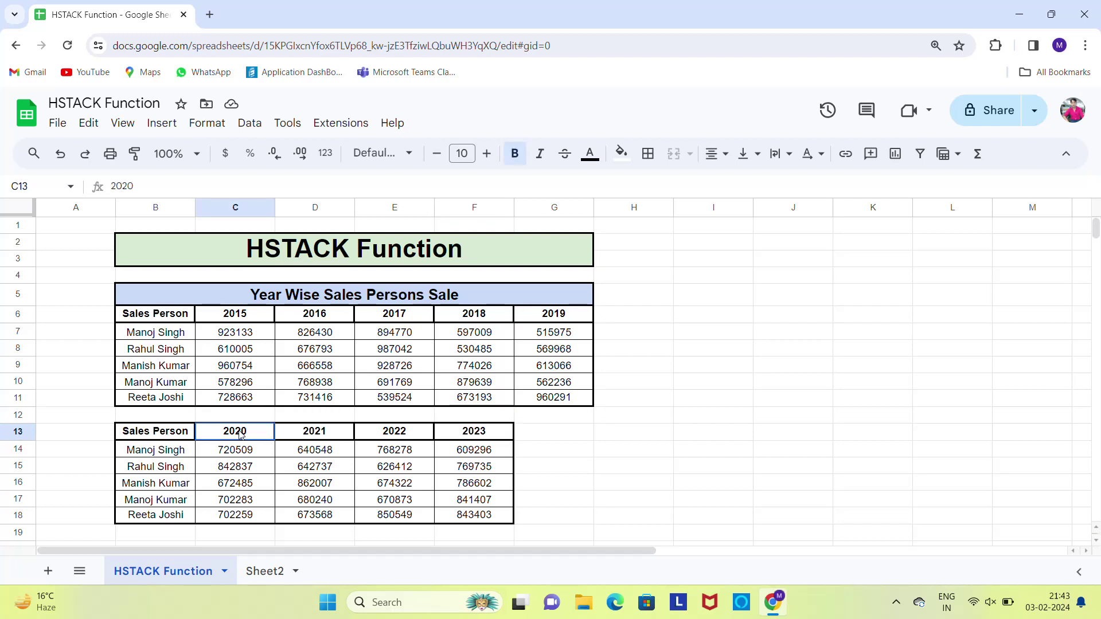
click(474, 436)
On Sheet2, select the whole of rows 4–9, starting from the Sales Person header row
click(263, 570)
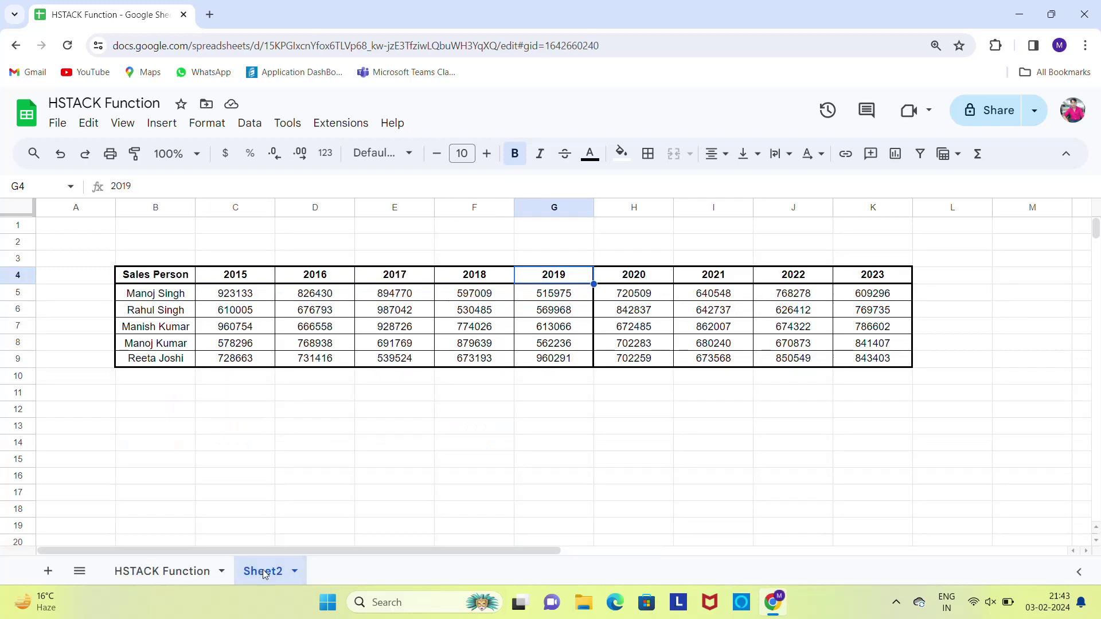
click(663, 274)
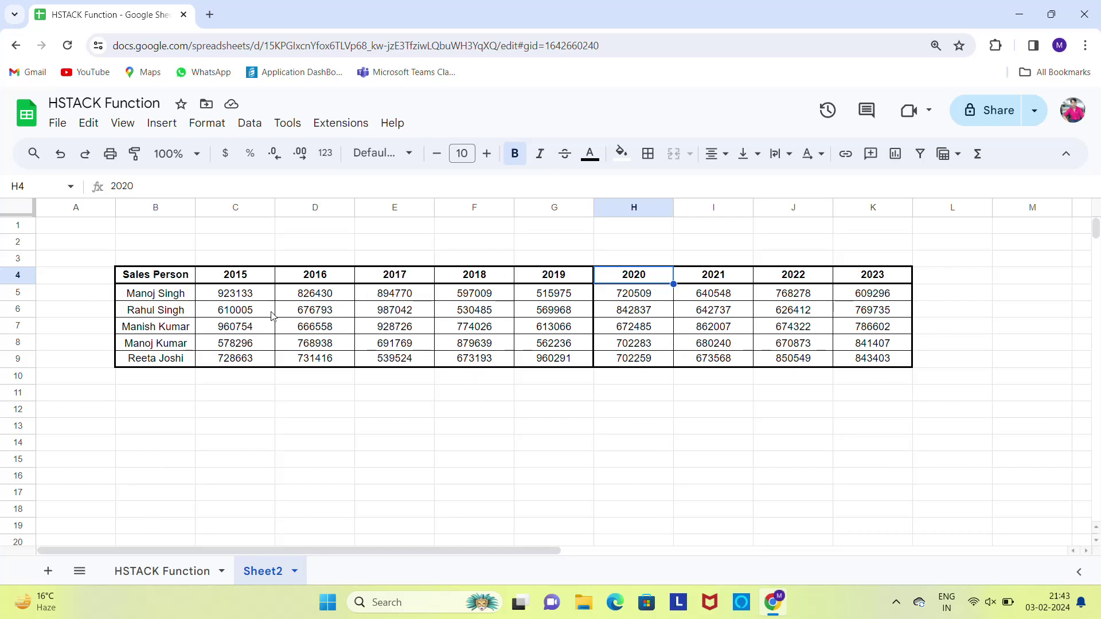
click(164, 279)
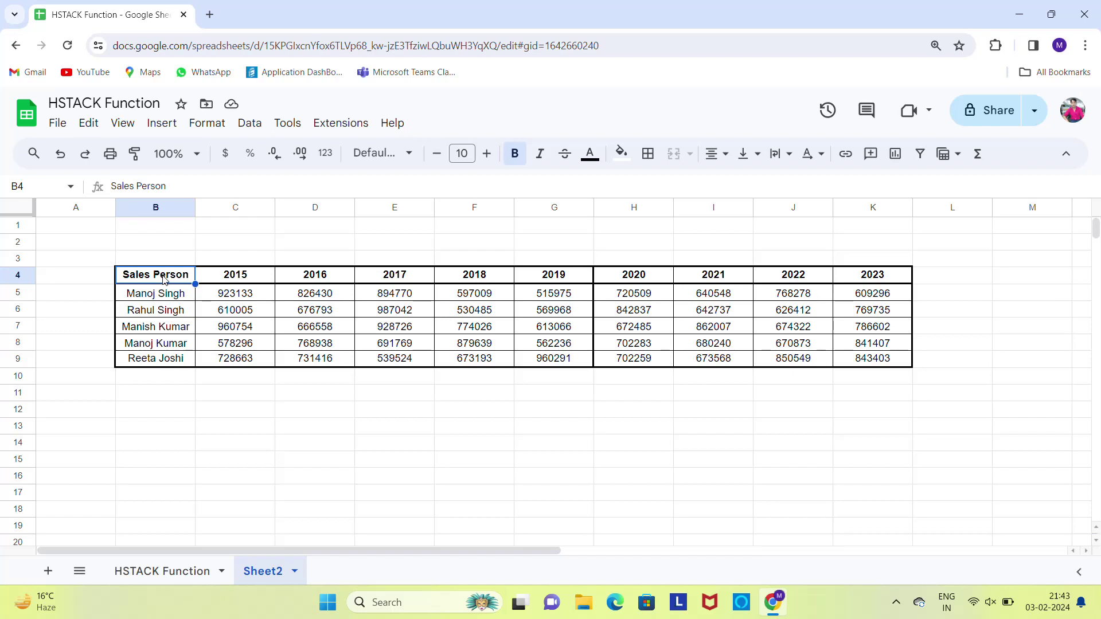
key(Left)
key(shift+Down)
key(shift+Down)
key(shift+Down)
key(shift+Down)
key(shift+Down)
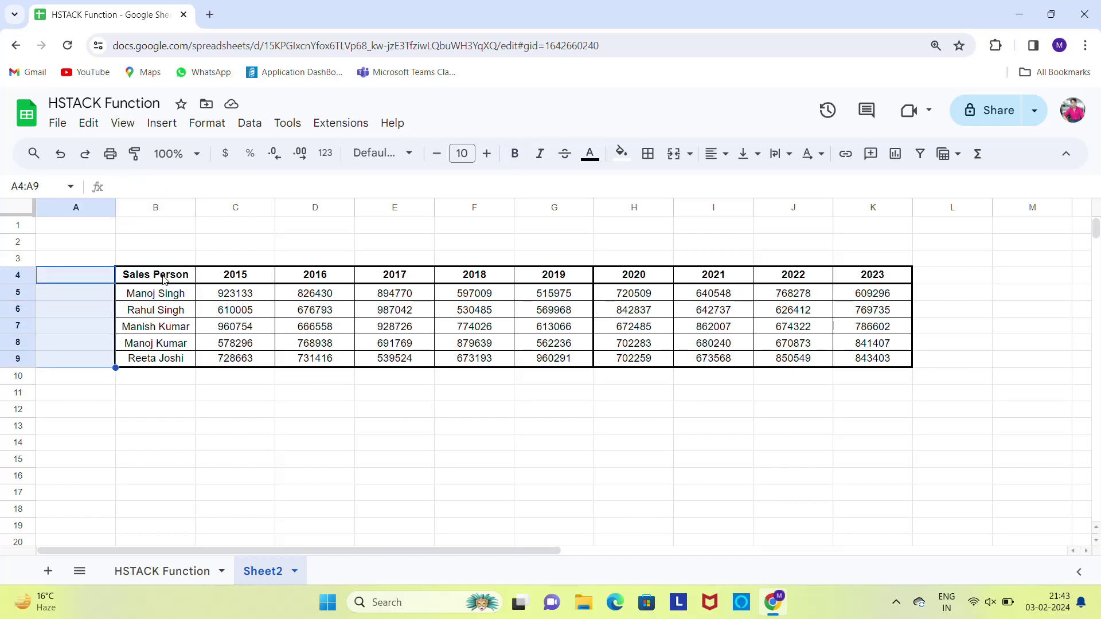
key(shift+space)
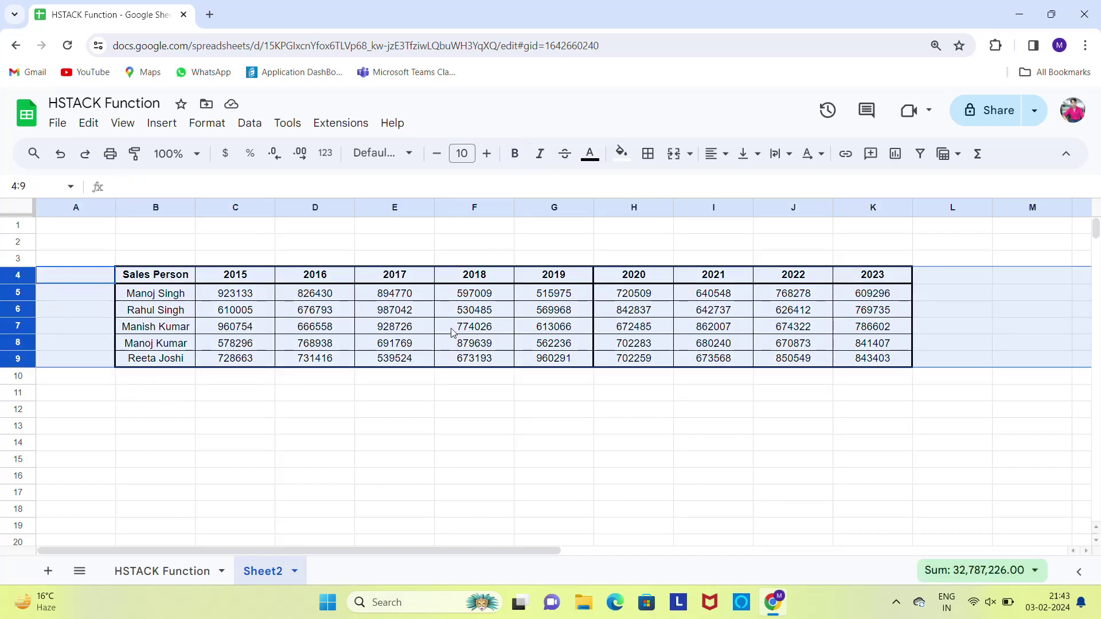
Delete rows 4–9 and start an =HSTACK( formula in cell B4
right_click(436, 343)
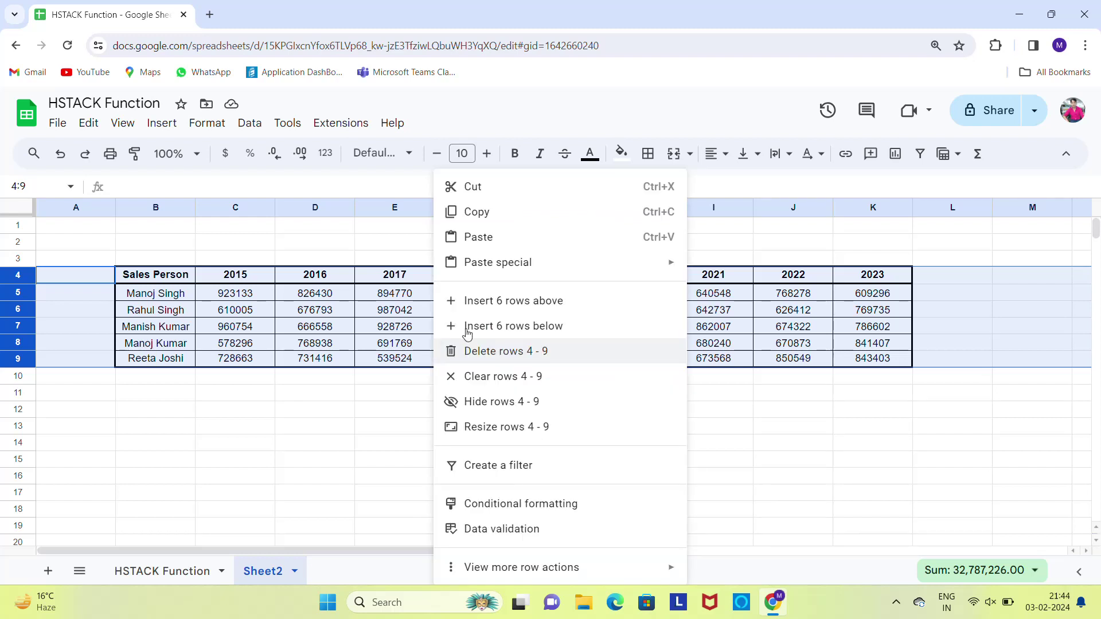
click(495, 356)
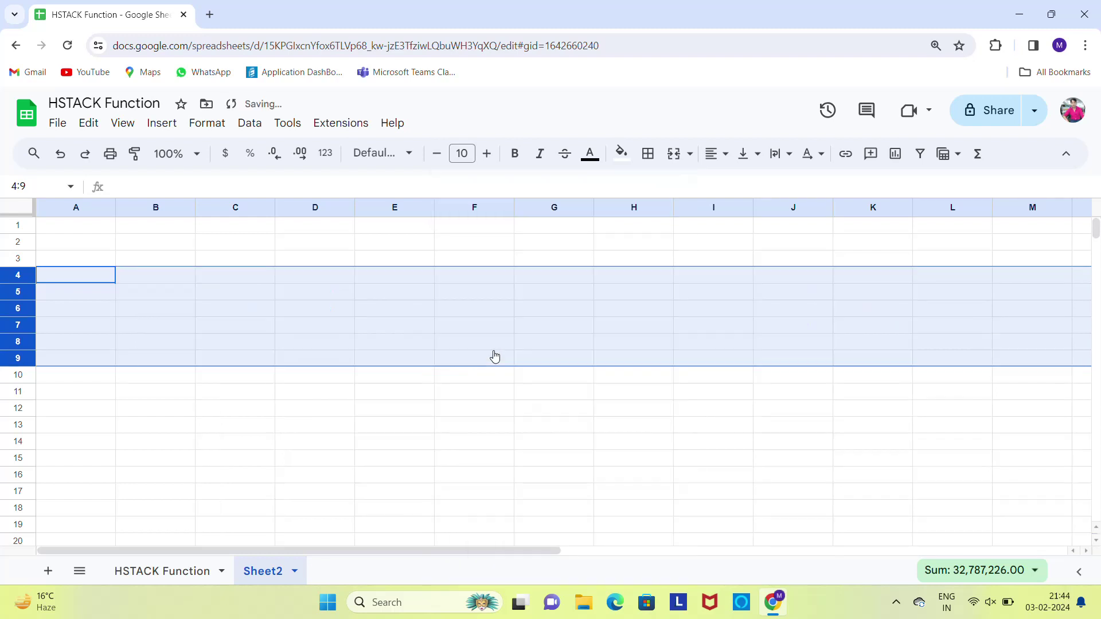
click(184, 275)
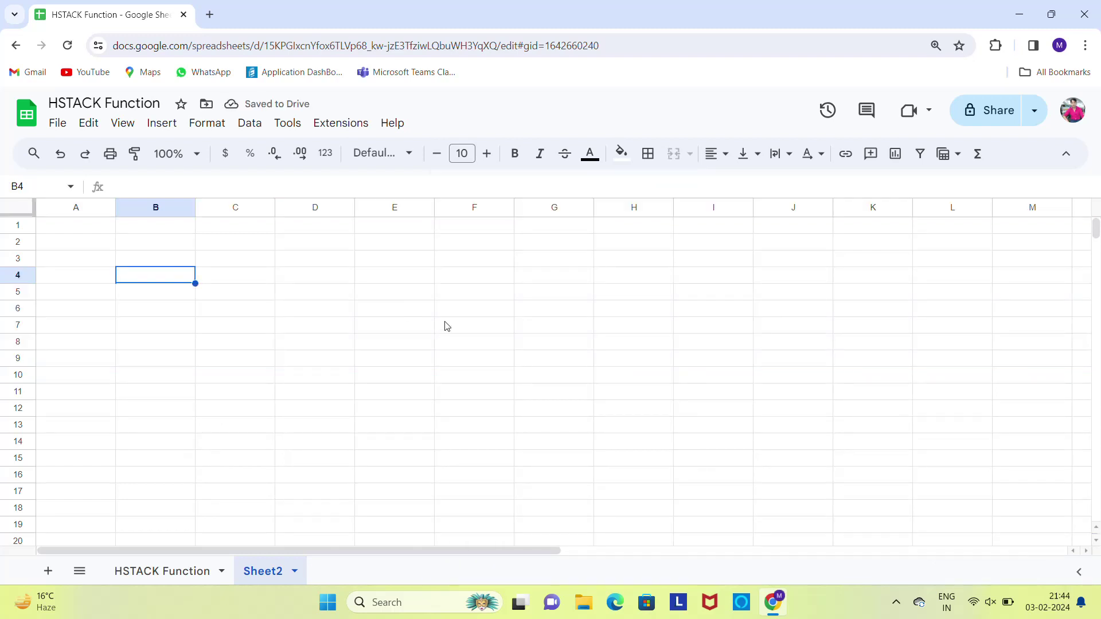
text(=)
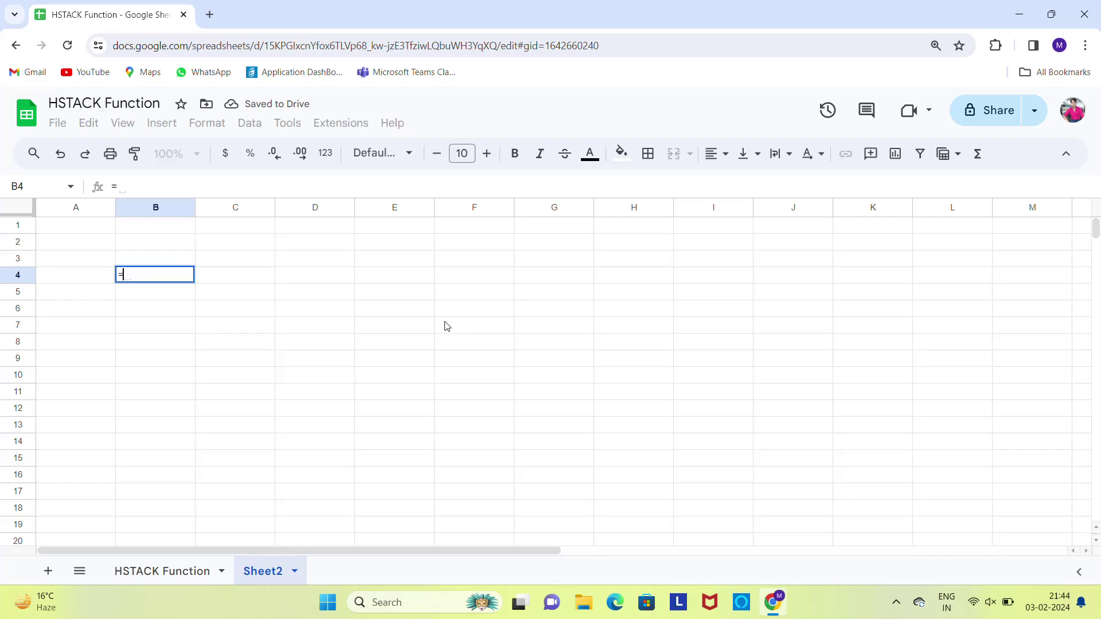
text(hst)
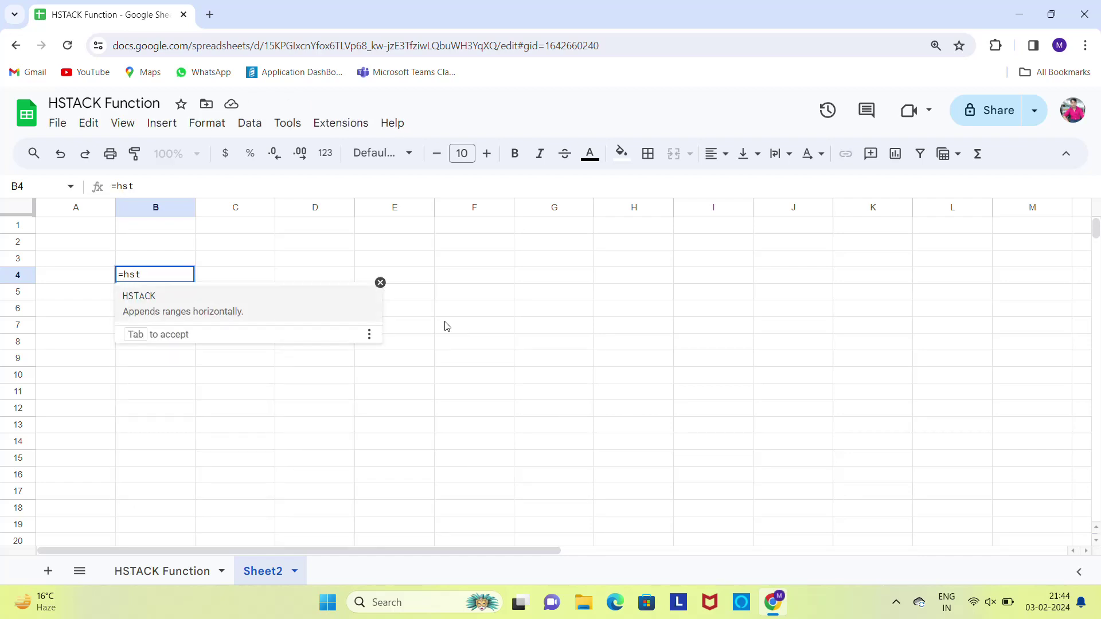
key(Tab)
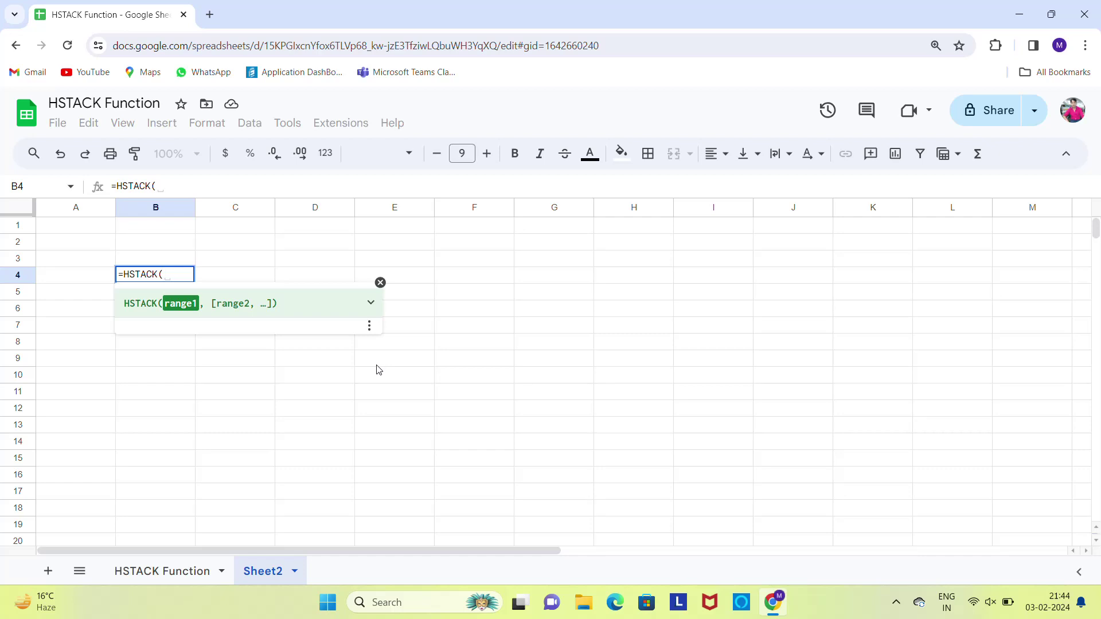
Bring up the HSTACK Function sheet's sales tables to pick the formula's ranges
click(152, 571)
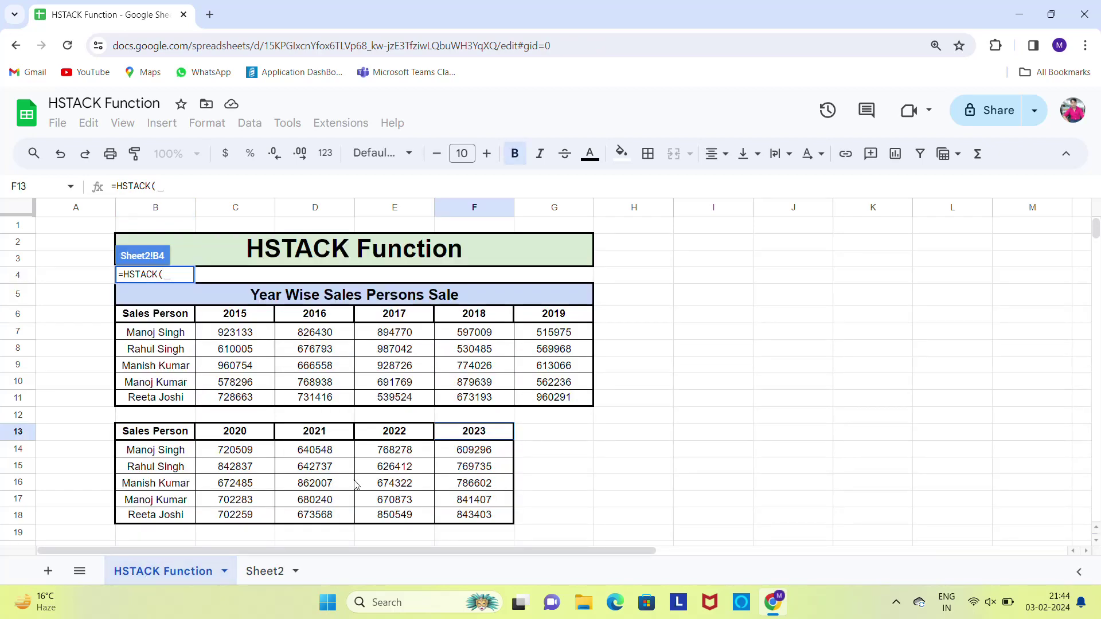
click(255, 571)
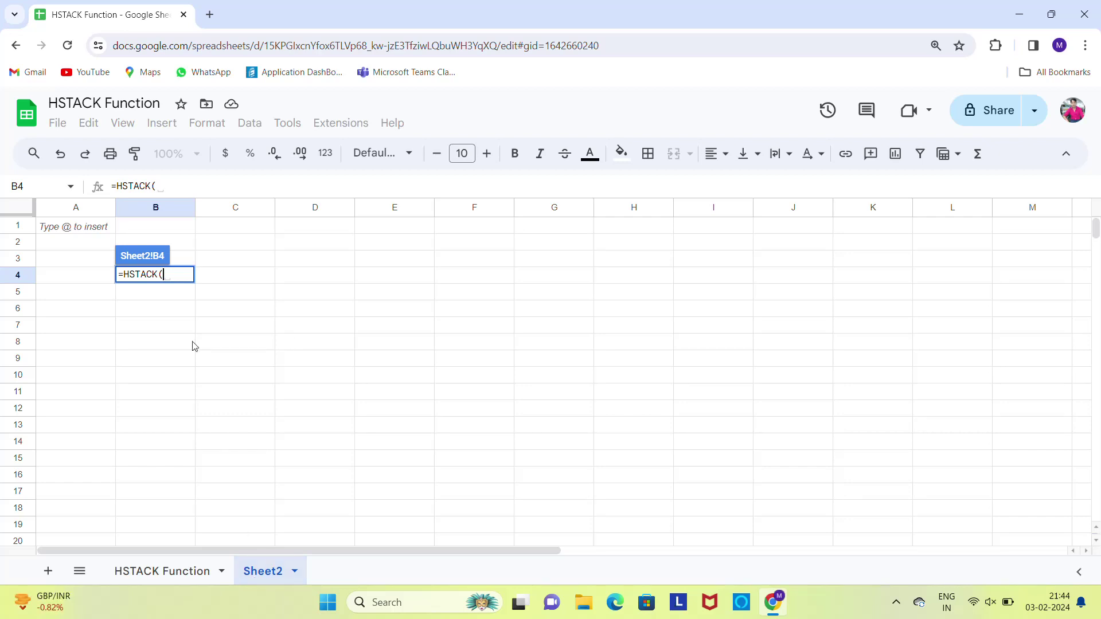
click(178, 571)
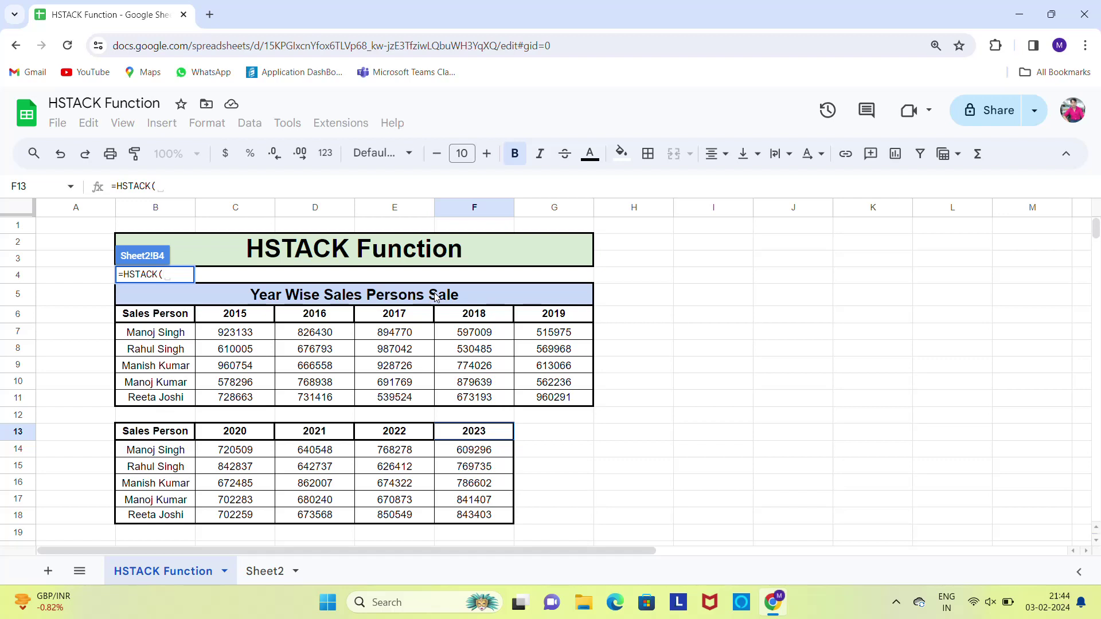
Add 'HSTACK Function'!B6:G11 as the first HSTACK range, followed by a comma
click(147, 318)
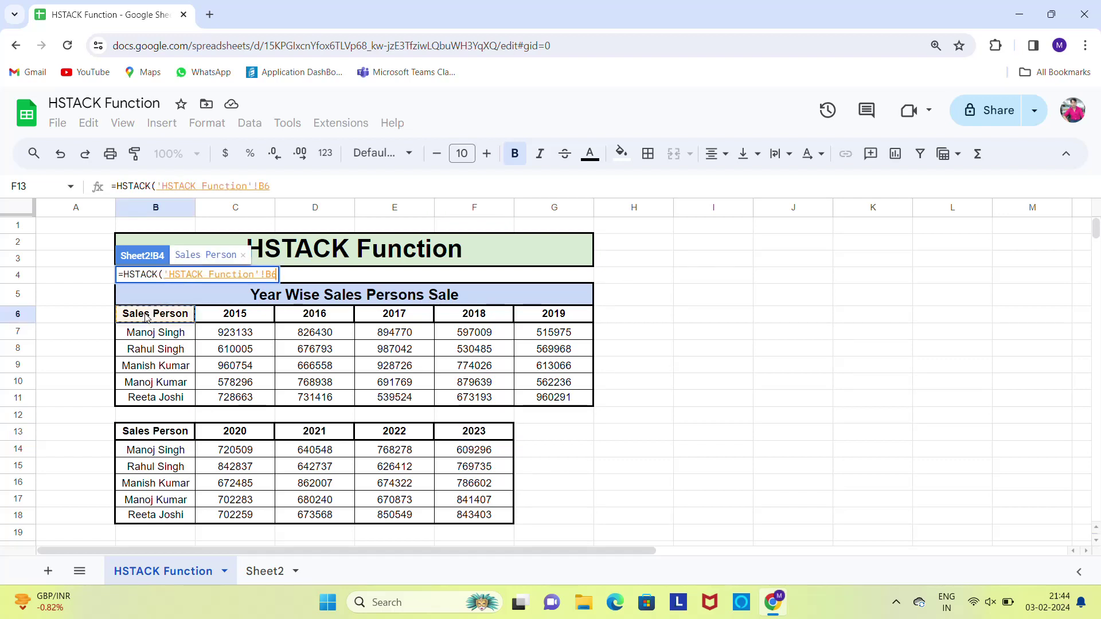
key(shift+Down)
key(shift+Down)
key(shift+Down)
key(shift+Down)
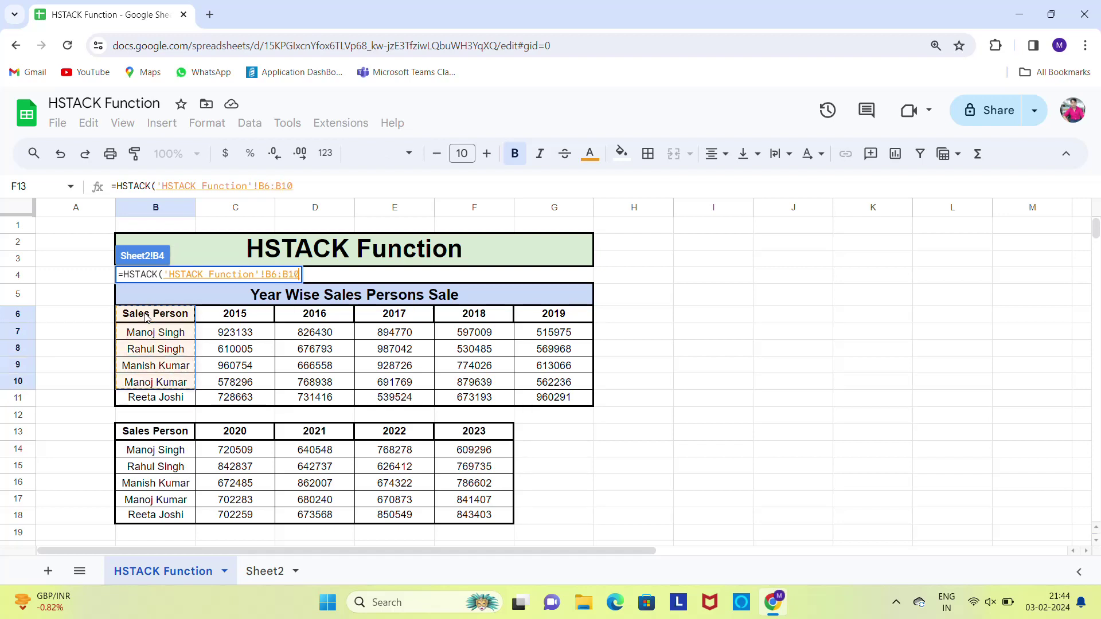
key(shift+Down)
key(shift+Right)
key(shift+Right)
key(shift+Right)
key(shift+Right)
key(shift+Right)
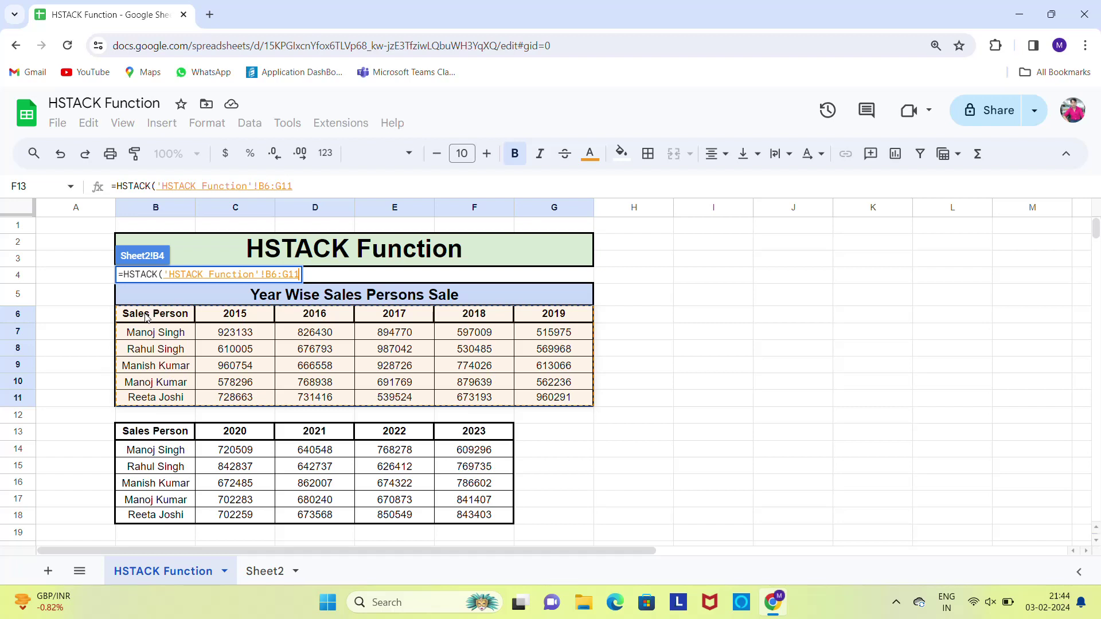
text(,)
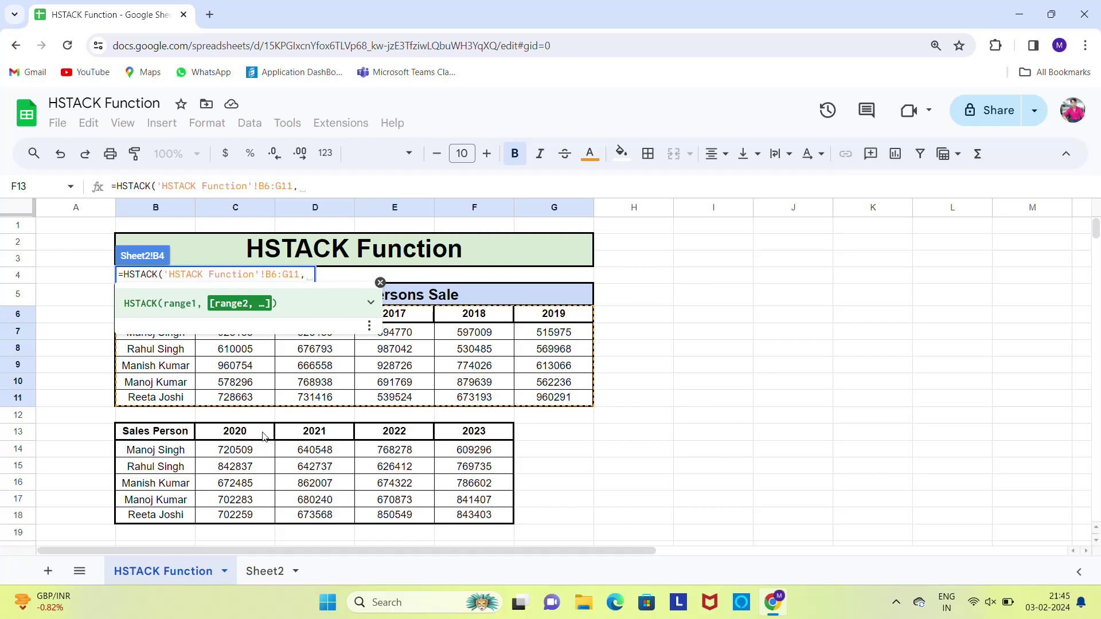
Add C13:F18 as the second range, close the parenthesis, and commit the formula
click(242, 442)
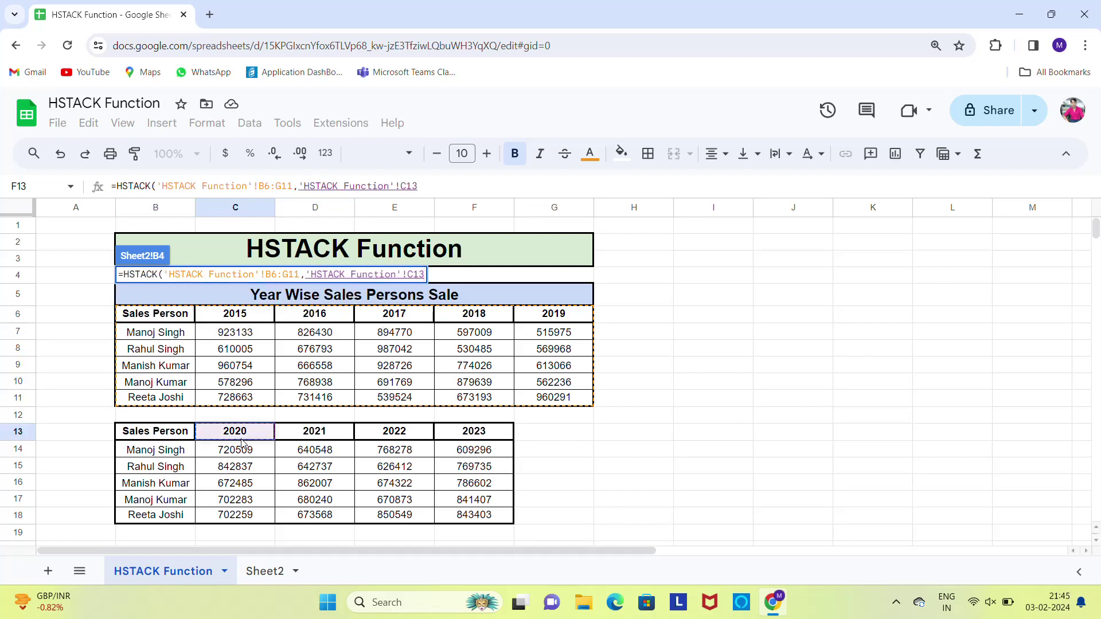
key(shift+Down)
key(shift+Down)
key(shift+Down)
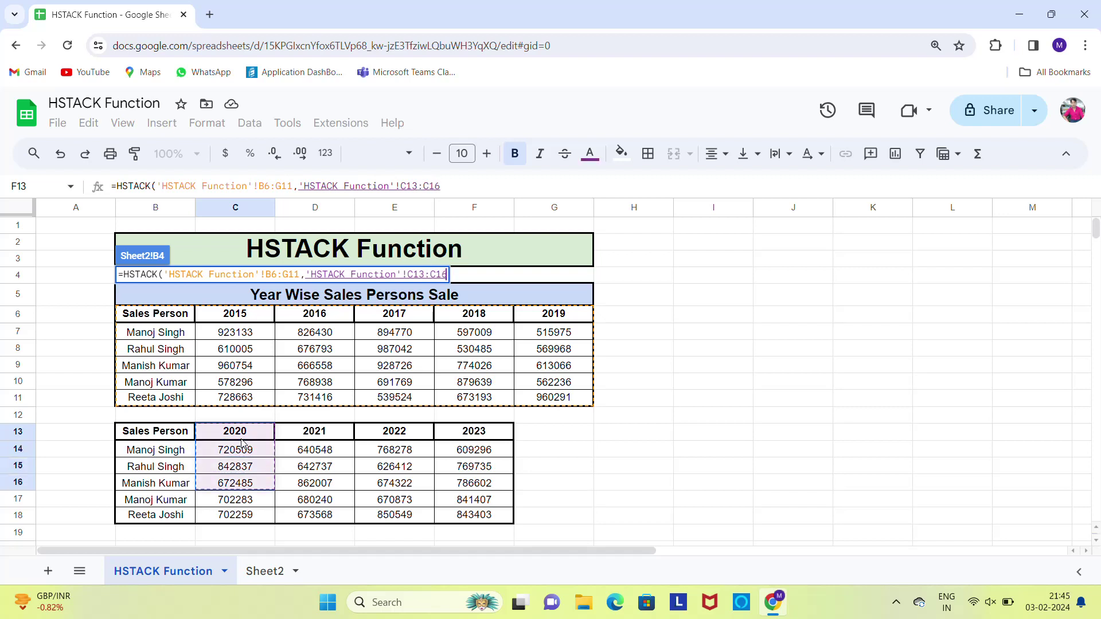
key(shift+Down)
key(shift+Down)
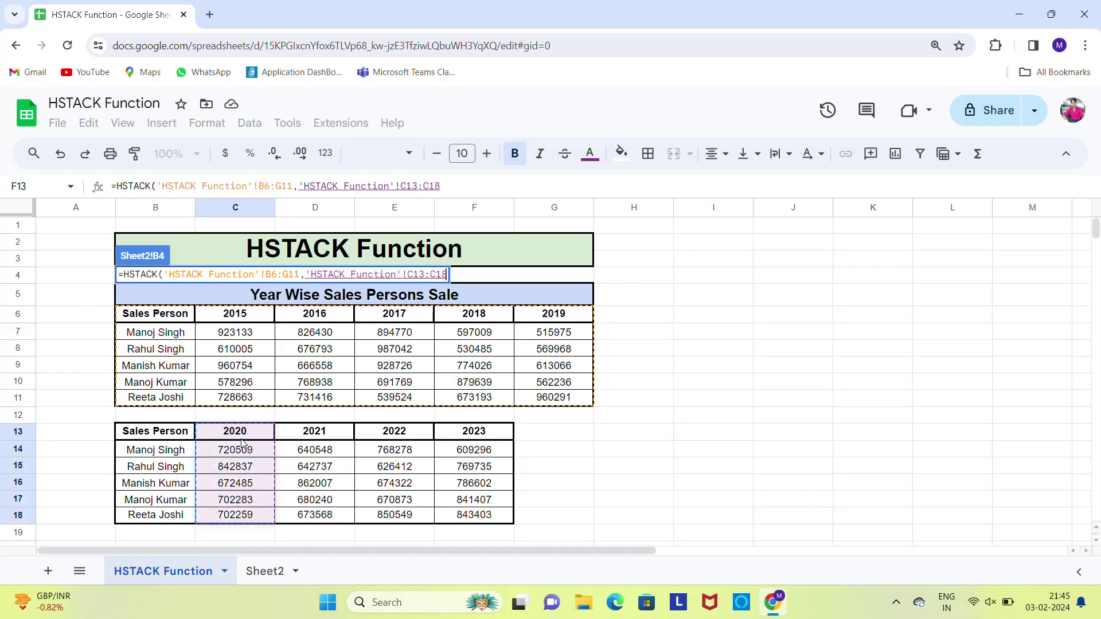
key(shift+Right)
key(shift+Right)
key(shift+Right)
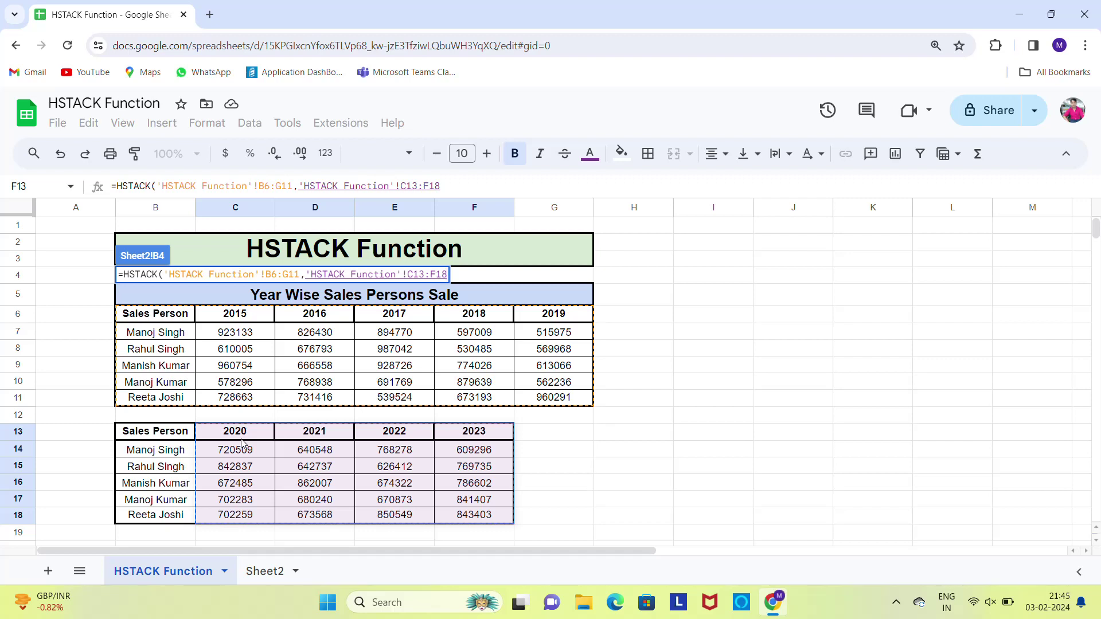
text())
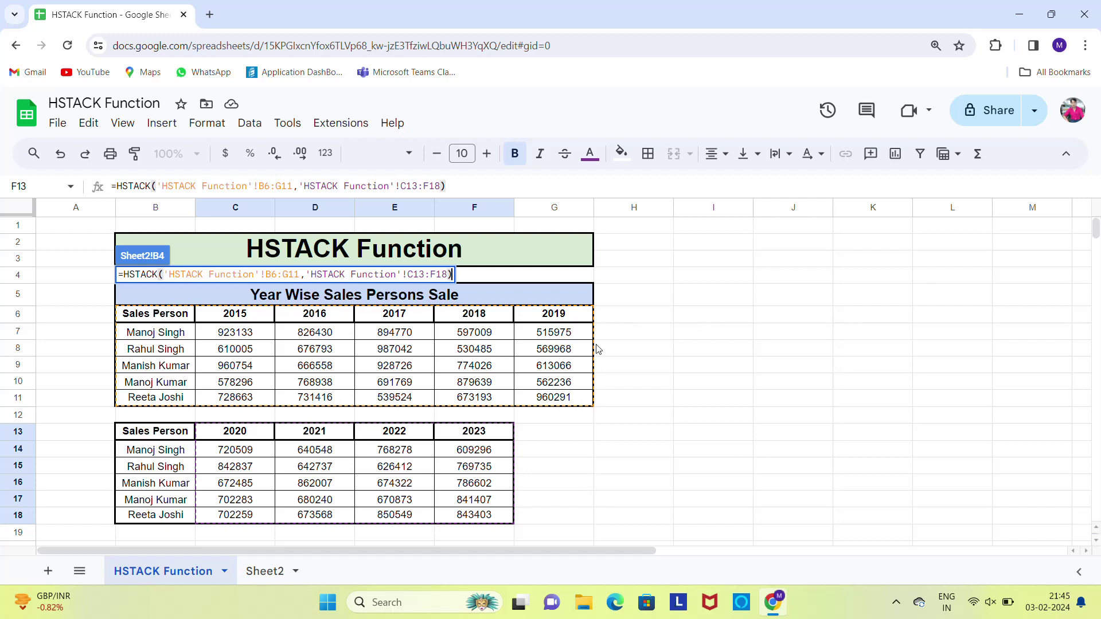
key(Return)
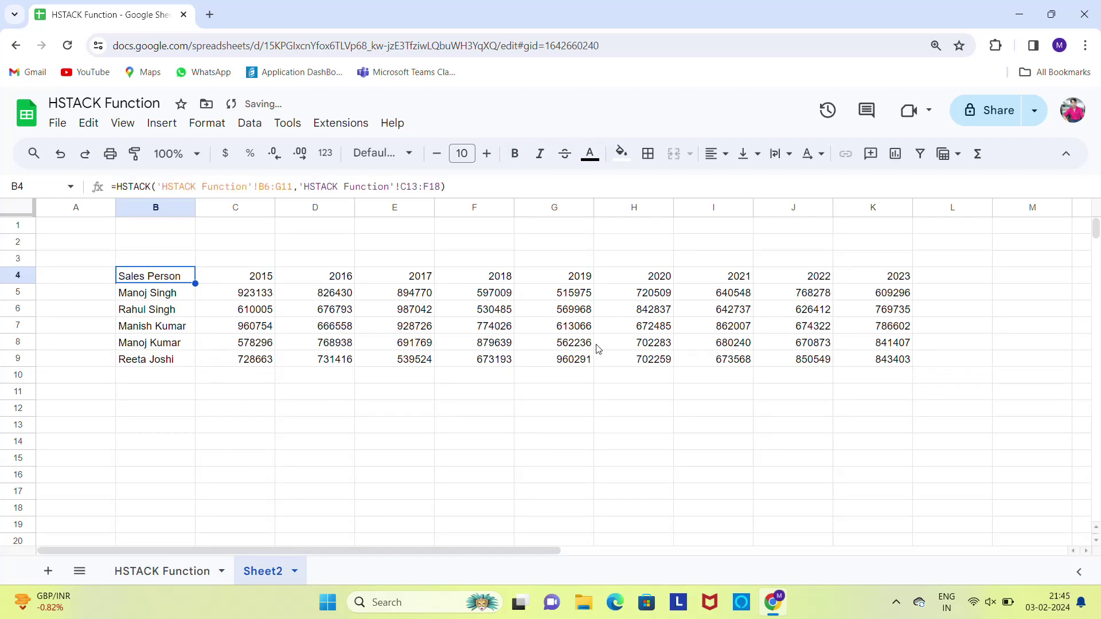
Centre-align the whole HSTACK result B4:K9
key(Right)
key(Right)
key(Right)
key(Left)
key(Left)
key(Left)
key(ctrl+shift+Down)
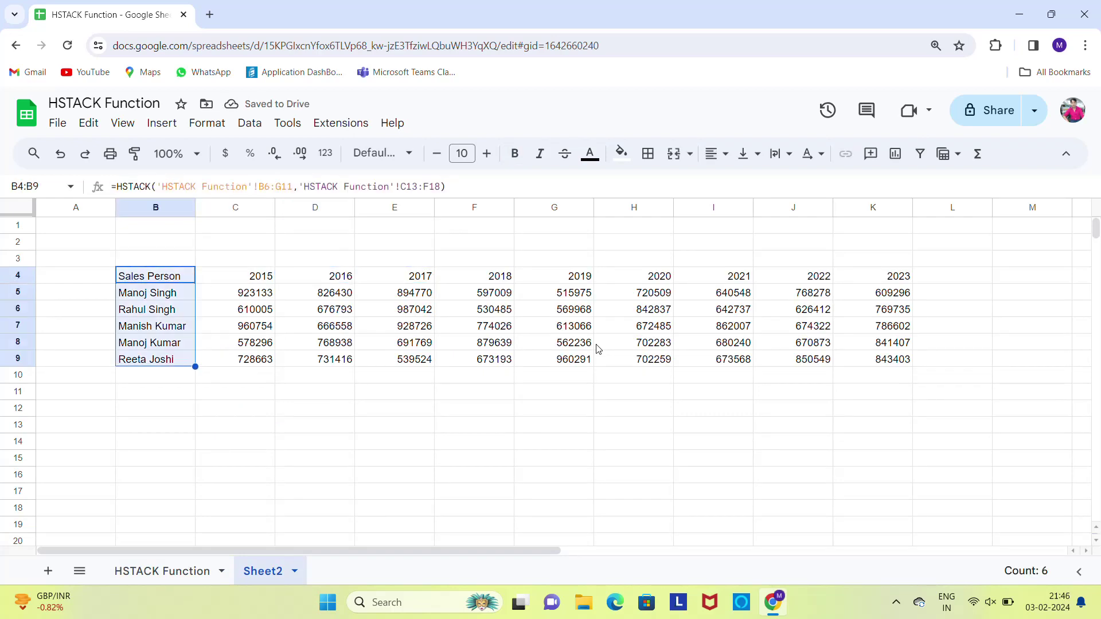
key(ctrl+shift+Right)
key(ctrl+shift+e)
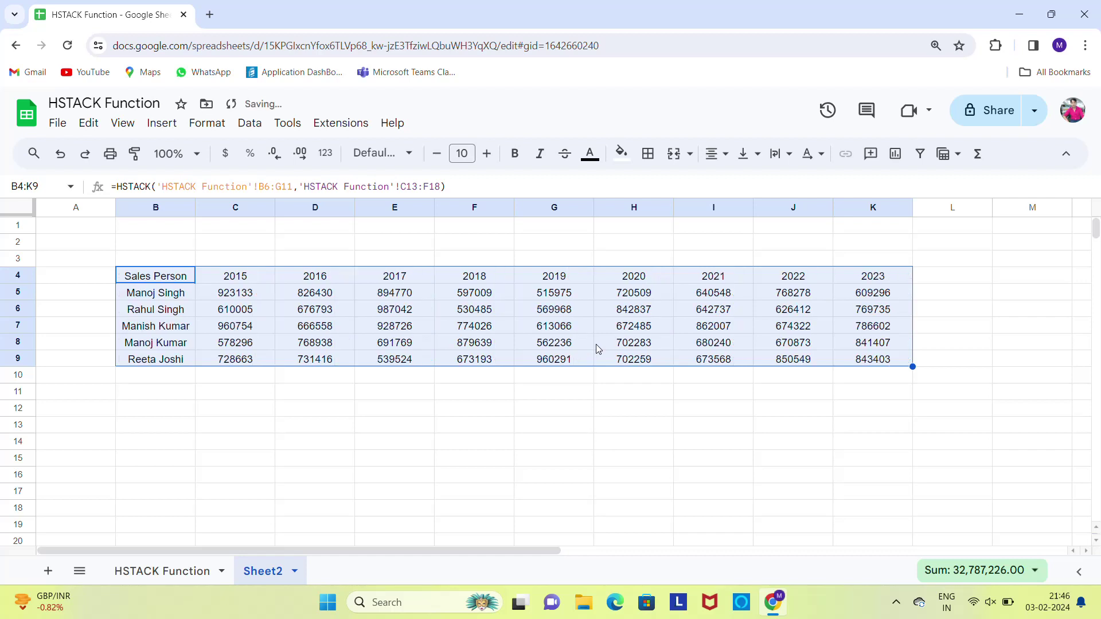
Bold the header row B4:K4 and select the 2015–2019 block B4:G9
click(142, 278)
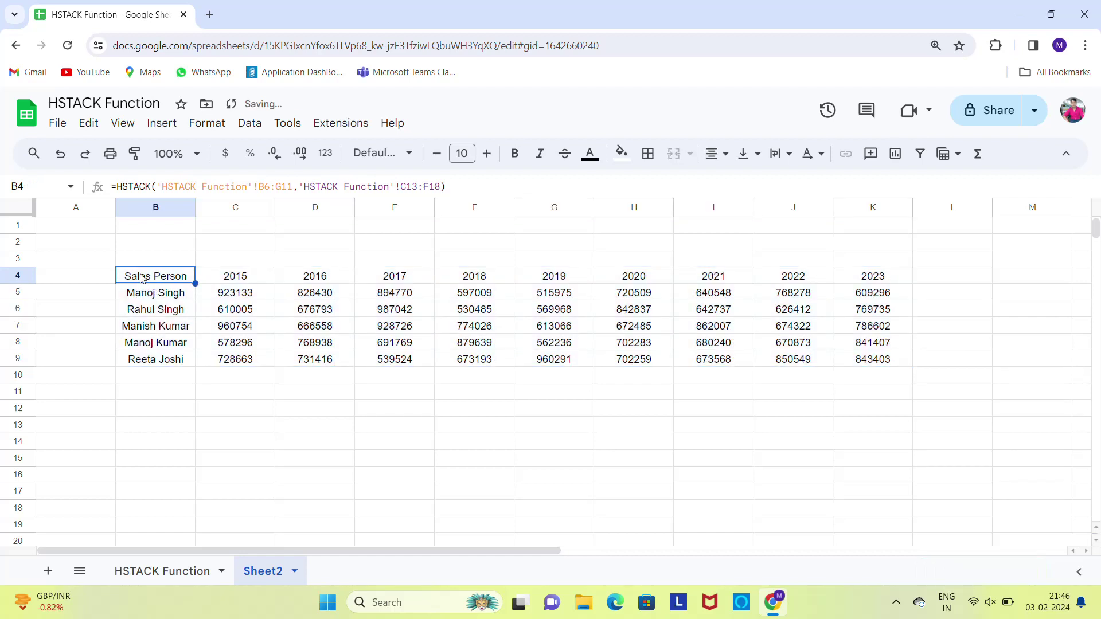
key(ctrl+shift+Right)
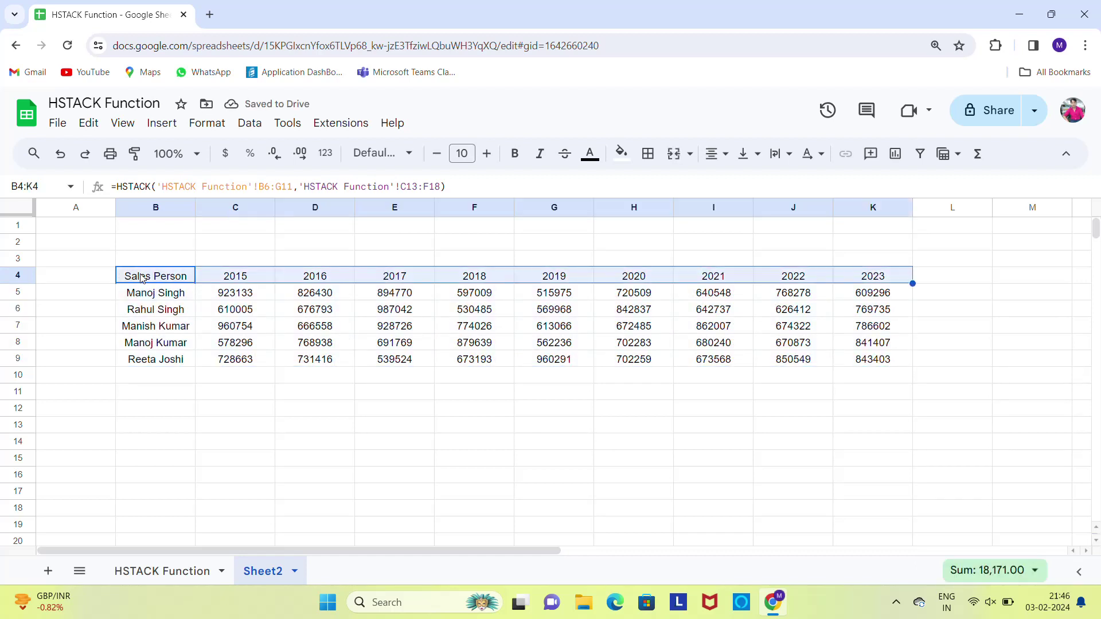
key(ctrl+b)
click(143, 278)
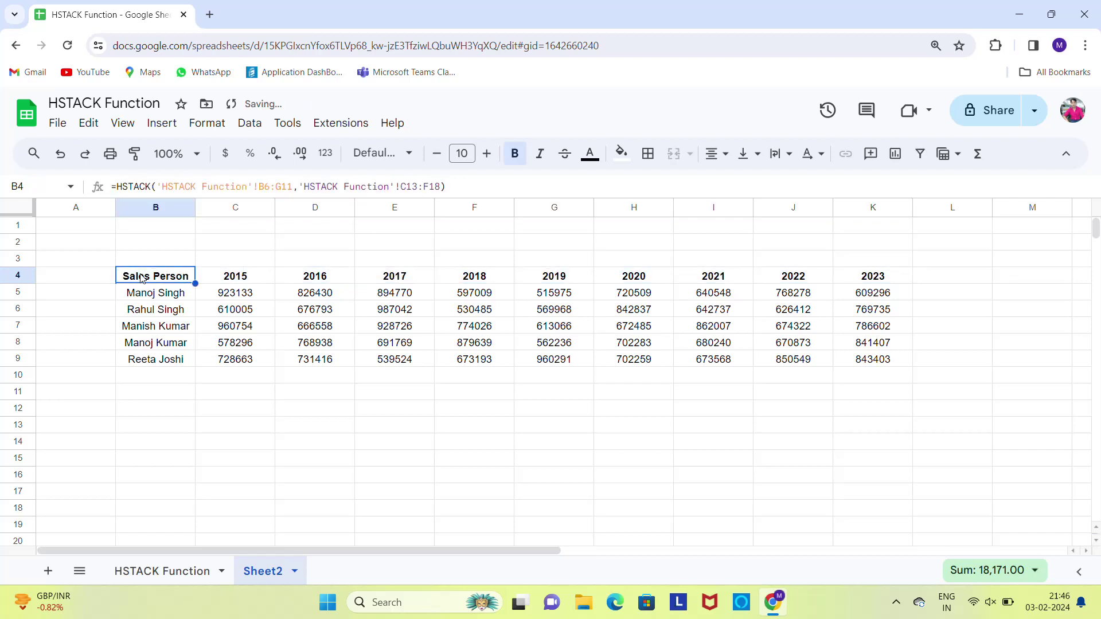
key(shift+Right)
key(shift+Right)
key(shift+Right)
key(shift+Right)
key(shift+Right)
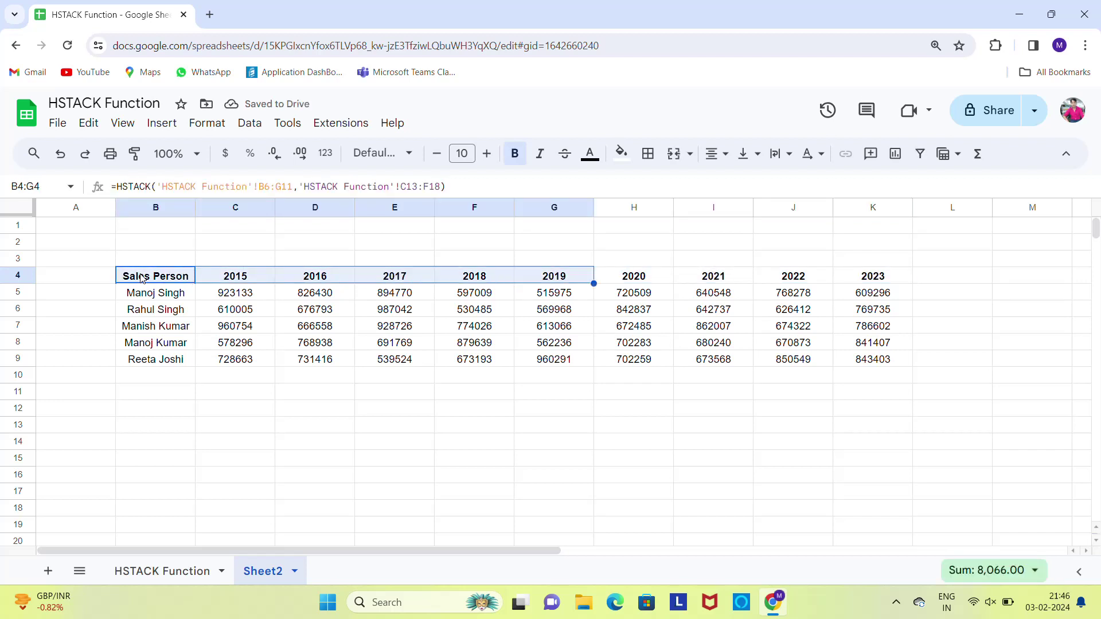
key(ctrl+shift+Down)
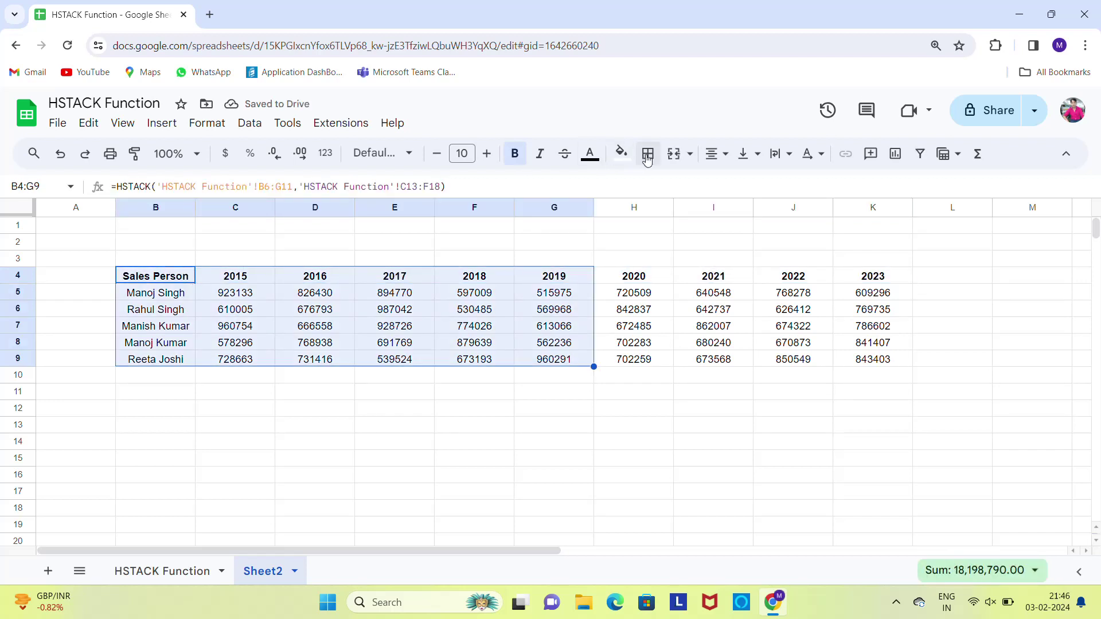
Give B4:G9 borders on every cell with a thick outer outline
click(648, 153)
click(654, 185)
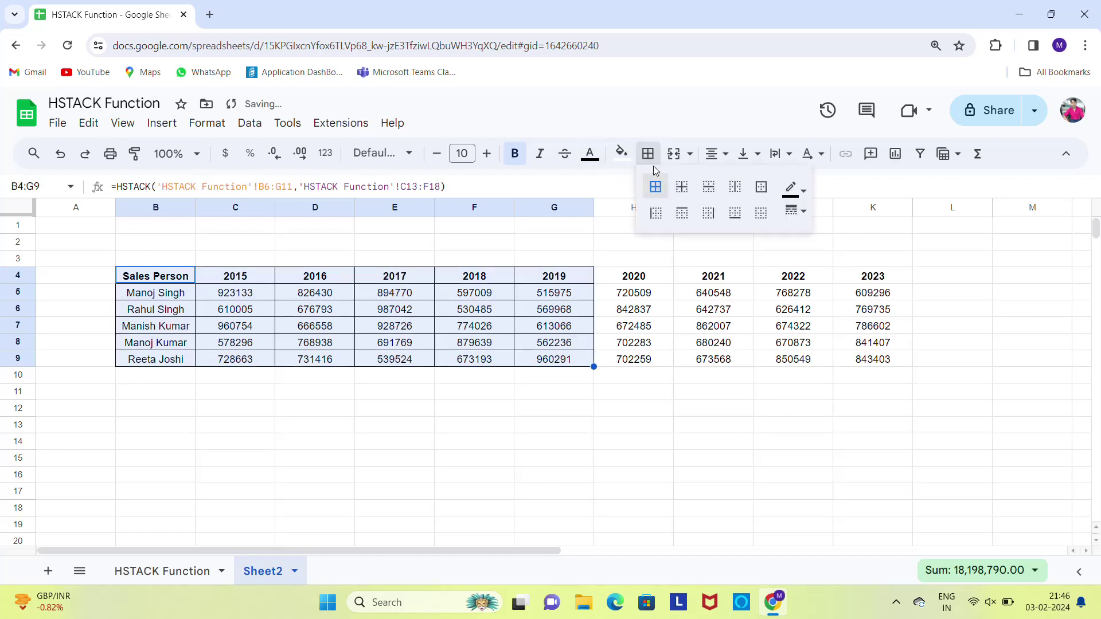
click(761, 189)
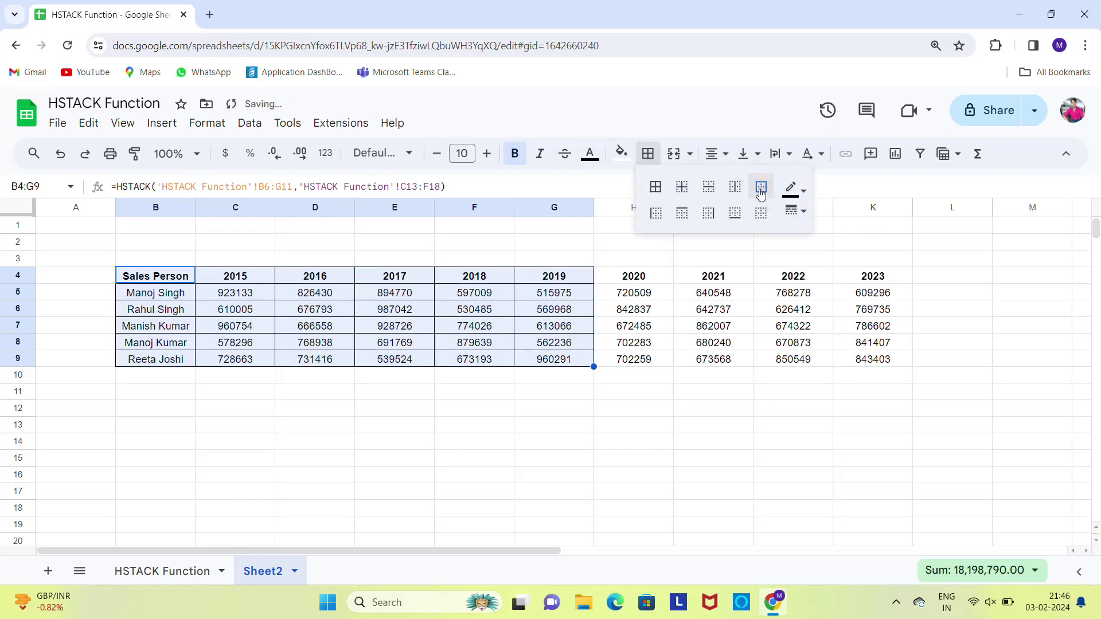
click(795, 210)
click(819, 255)
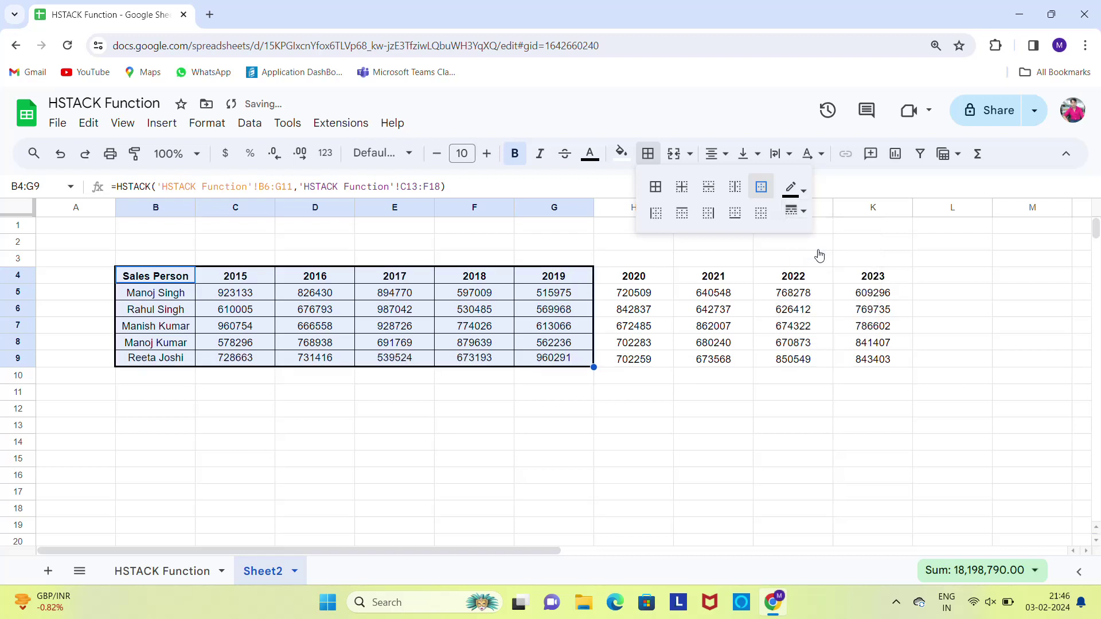
Select the 2020–2023 block H4:K9 and add an outer outline around it
click(631, 285)
drag(631, 287, 895, 361)
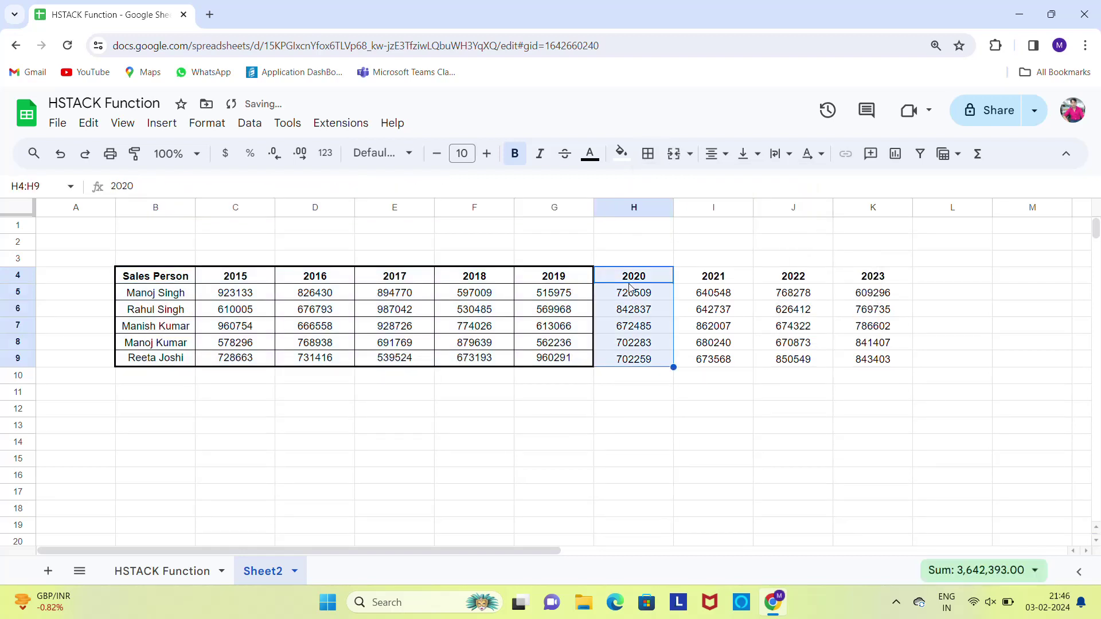
click(654, 157)
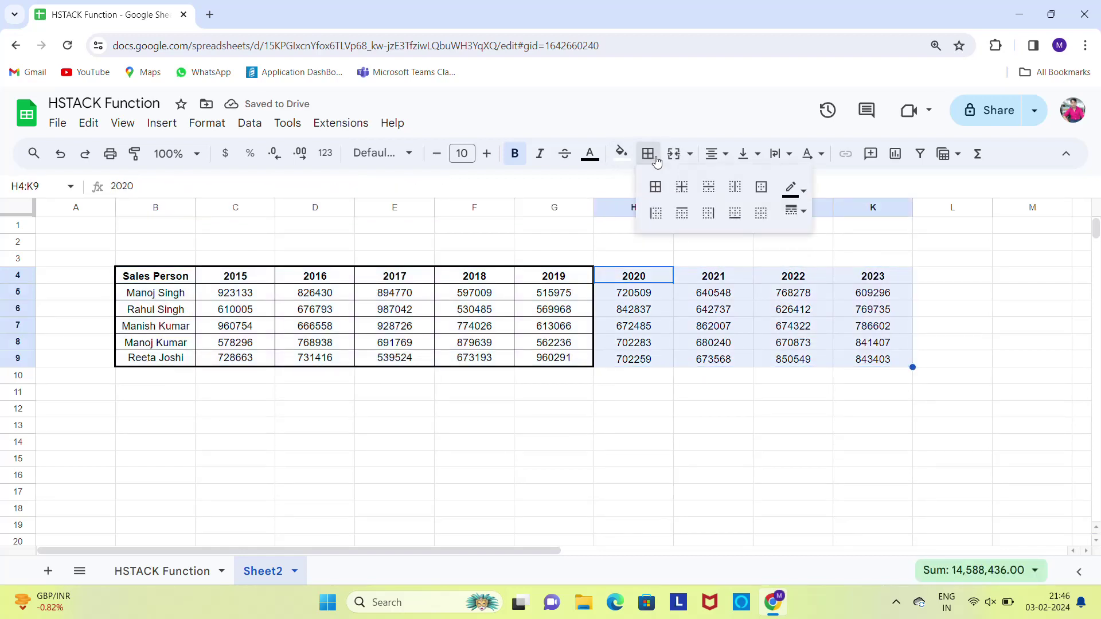
click(761, 189)
click(656, 305)
Give every cell in H4:K9 thin borders
key(ctrl+Up)
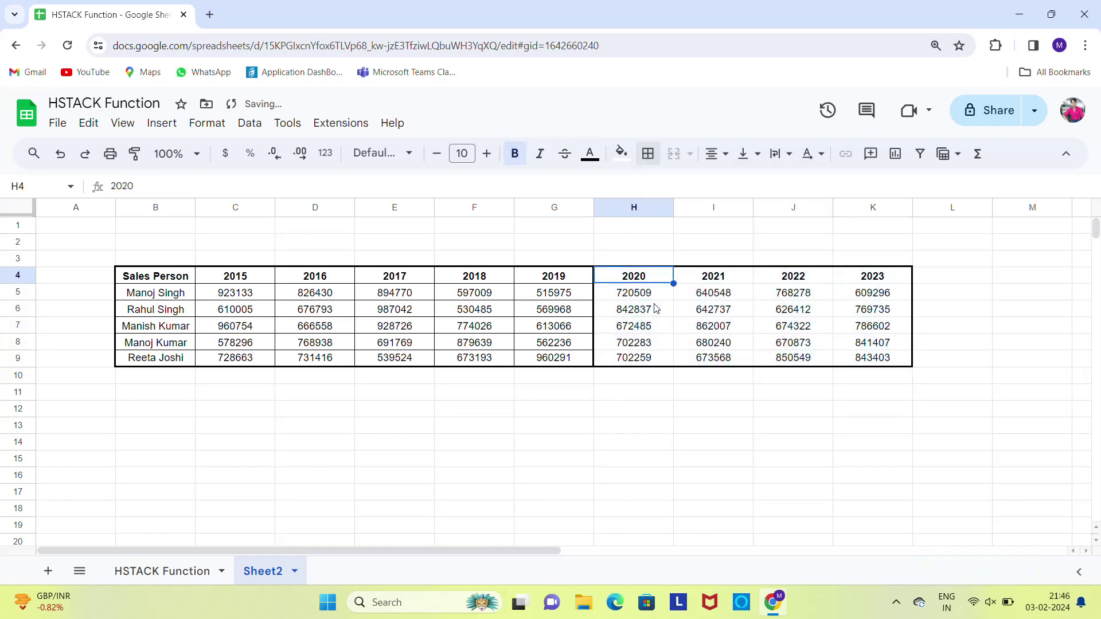
key(ctrl+shift+Down)
key(ctrl+shift+Right)
click(648, 154)
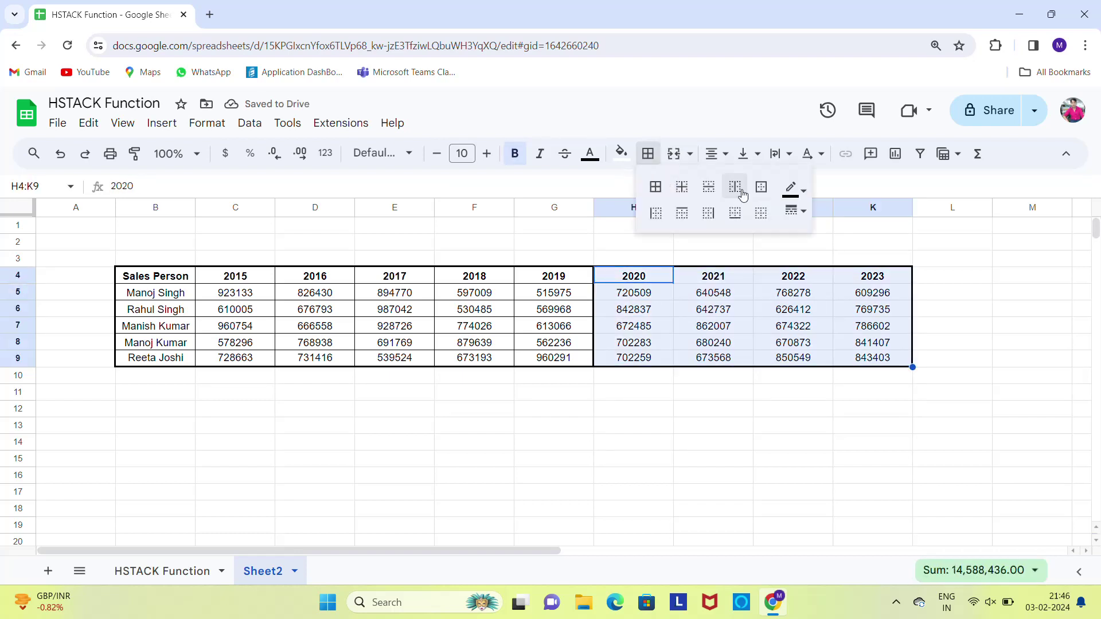
click(796, 211)
click(832, 234)
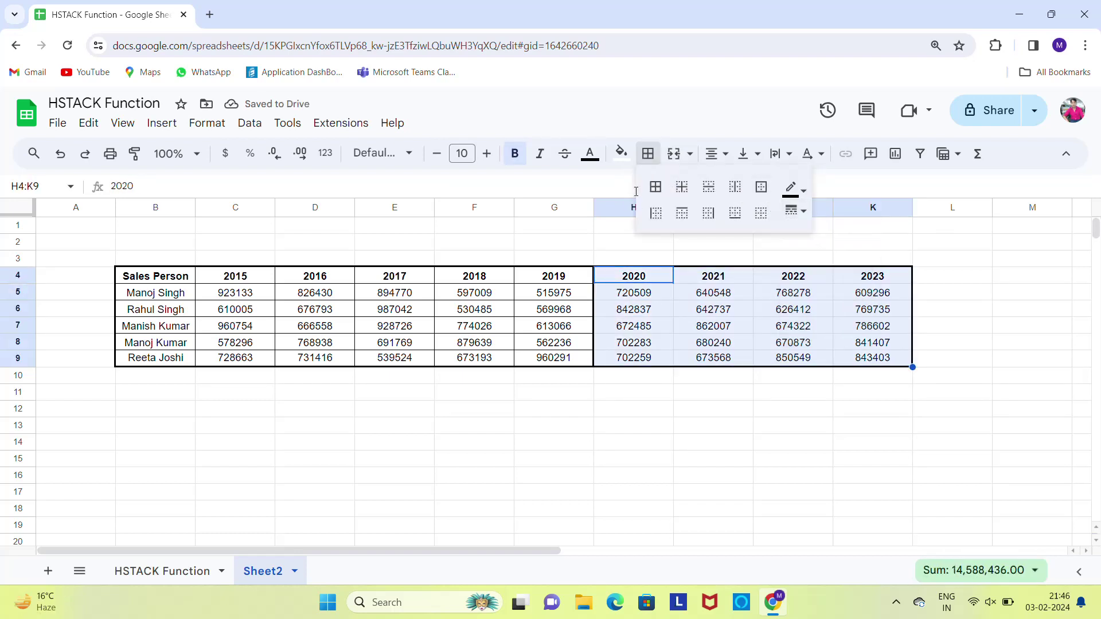
click(655, 187)
click(638, 311)
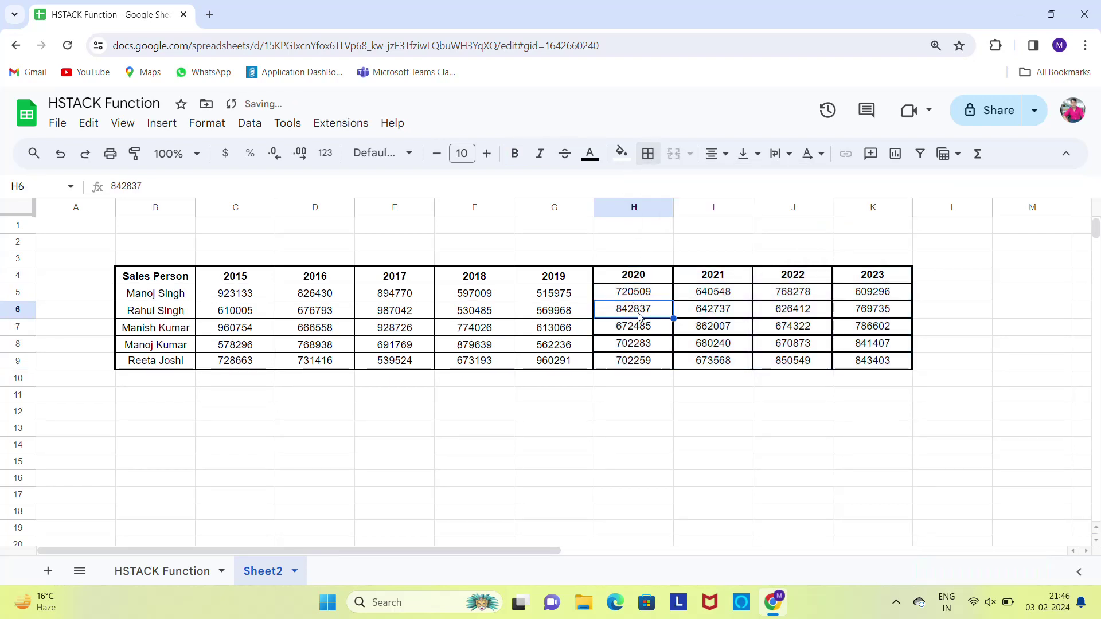
Clear the H4:K9 borders and reapply borders to every cell
key(ctrl+Up)
key(ctrl+shift+Down)
key(ctrl+shift+Right)
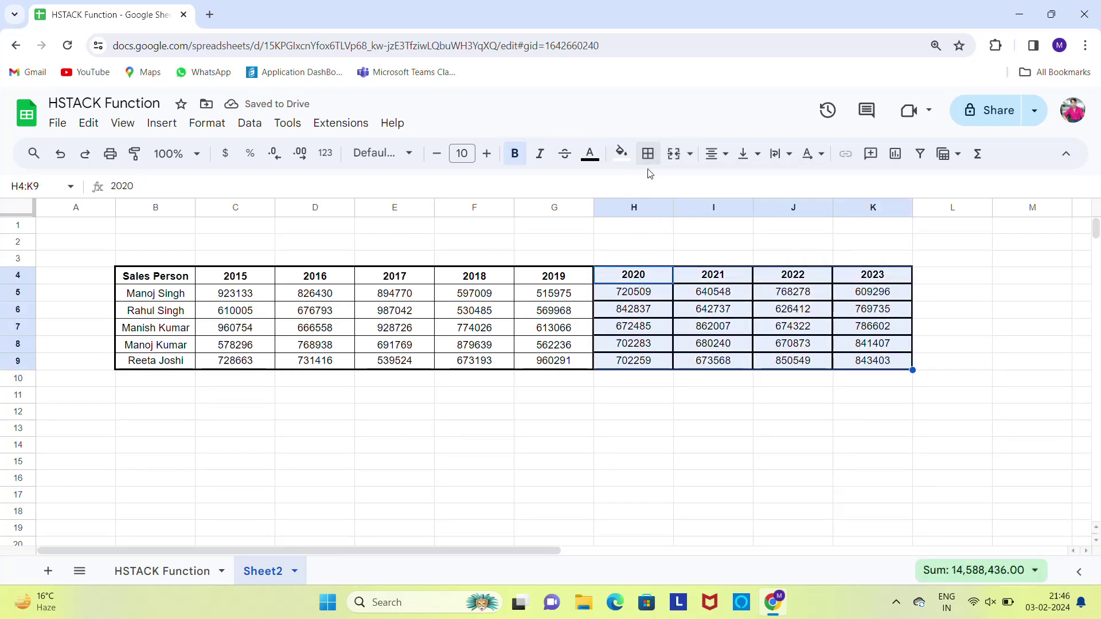
click(648, 154)
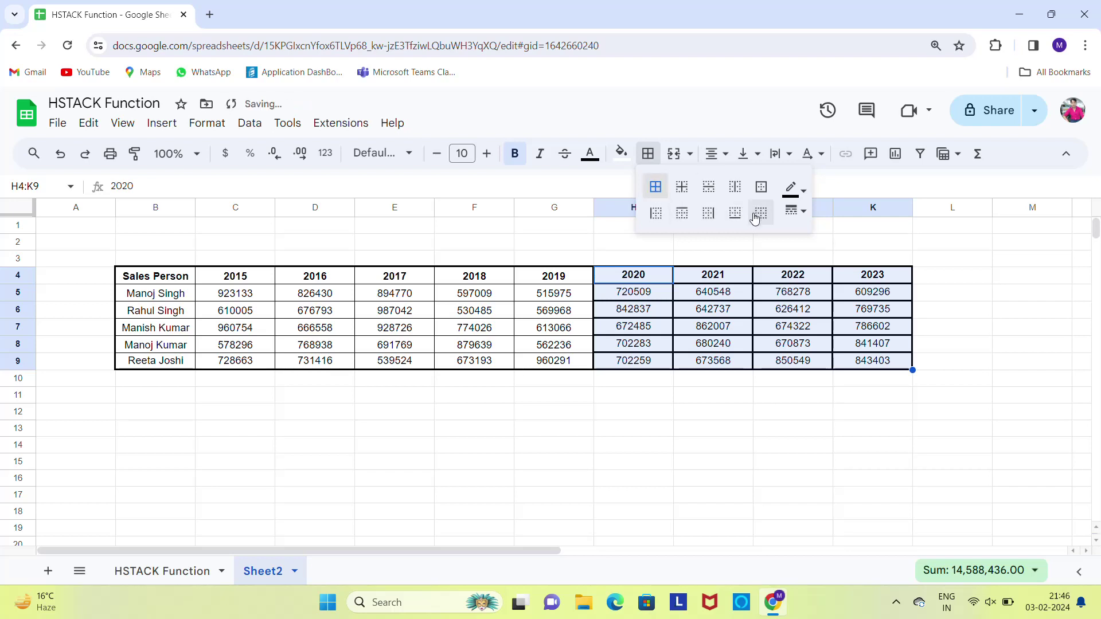
click(761, 213)
click(657, 187)
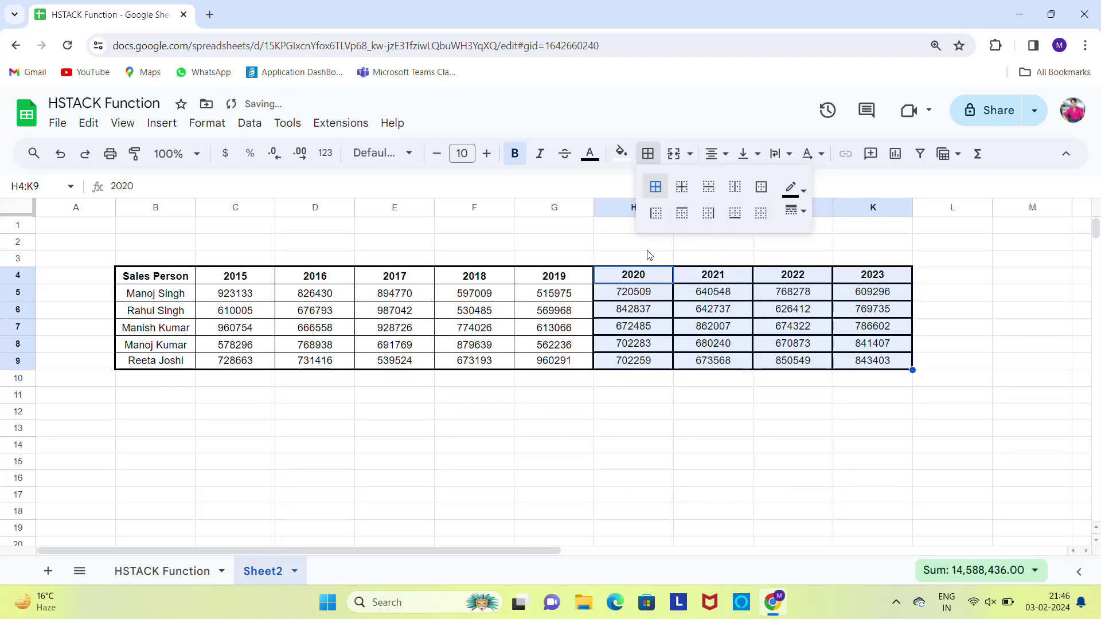
click(792, 212)
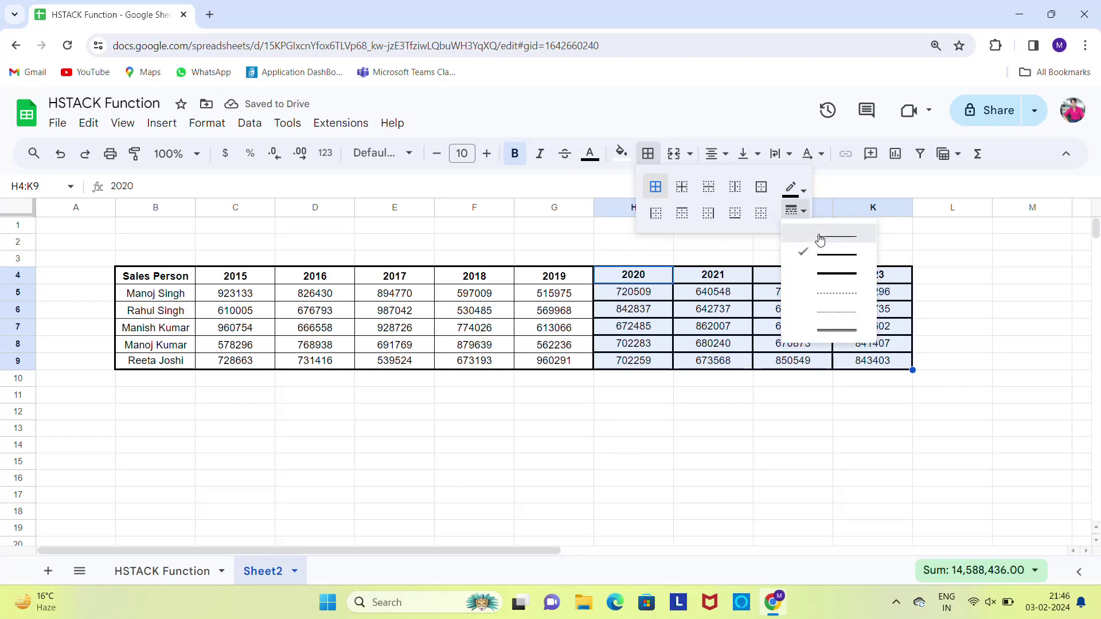
click(527, 315)
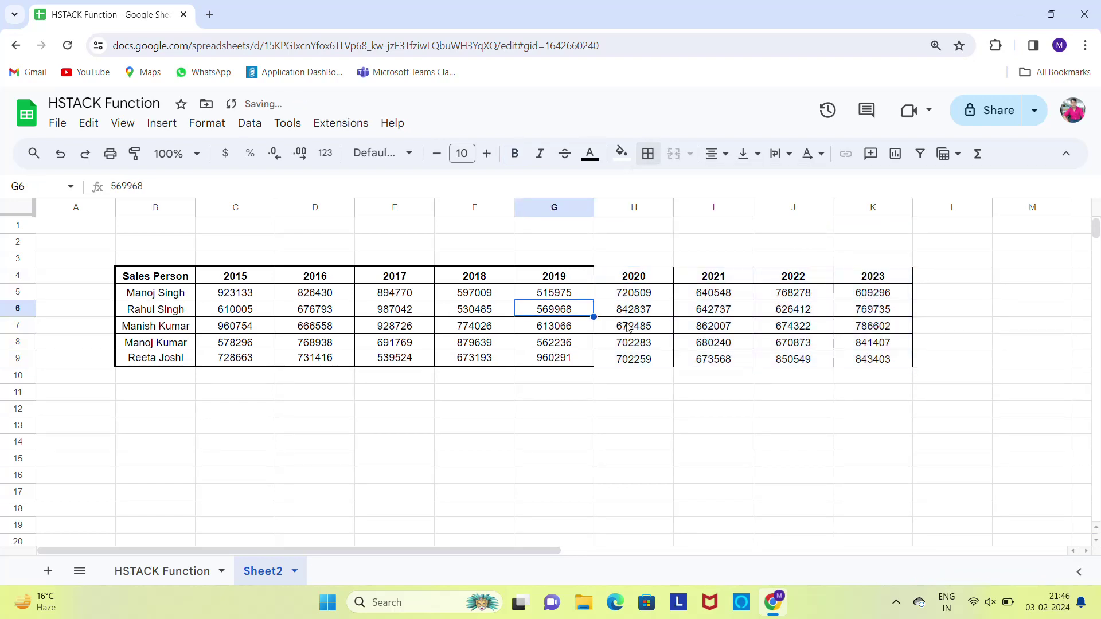
Put a thick outer outline around the 2020–2023 block H4:K9
click(624, 284)
key(ctrl+shift+Down)
key(ctrl+shift+Right)
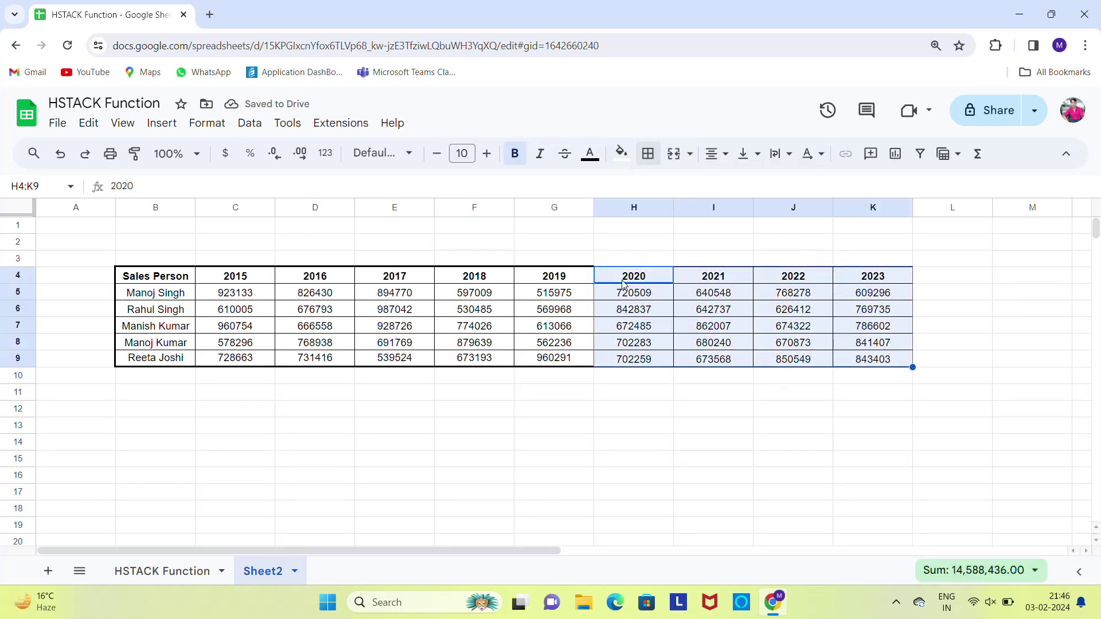
click(648, 154)
click(791, 212)
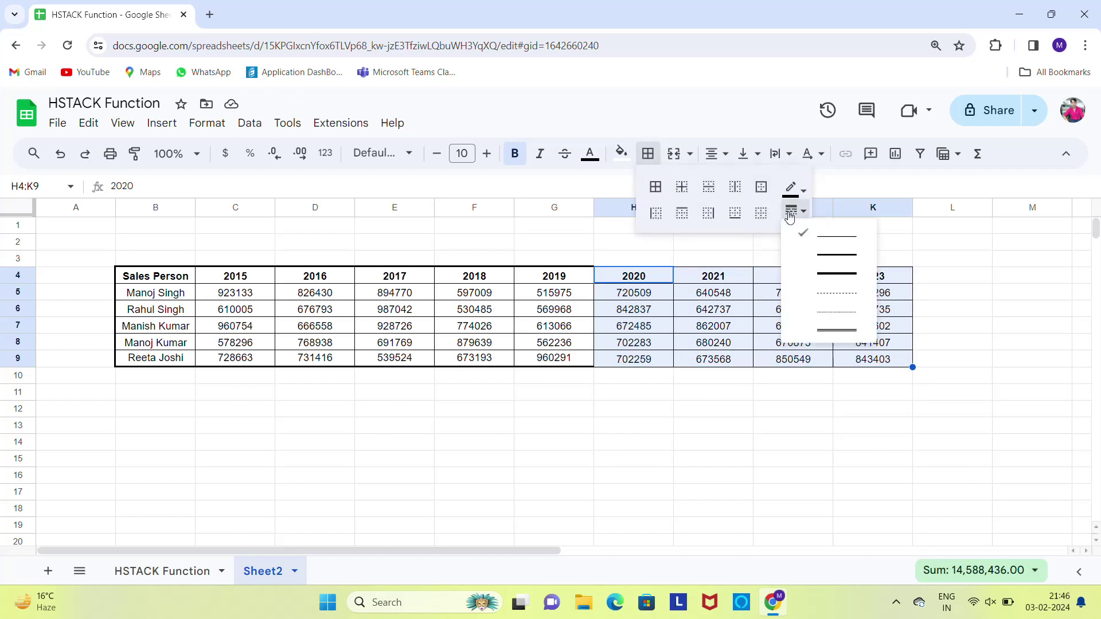
click(814, 253)
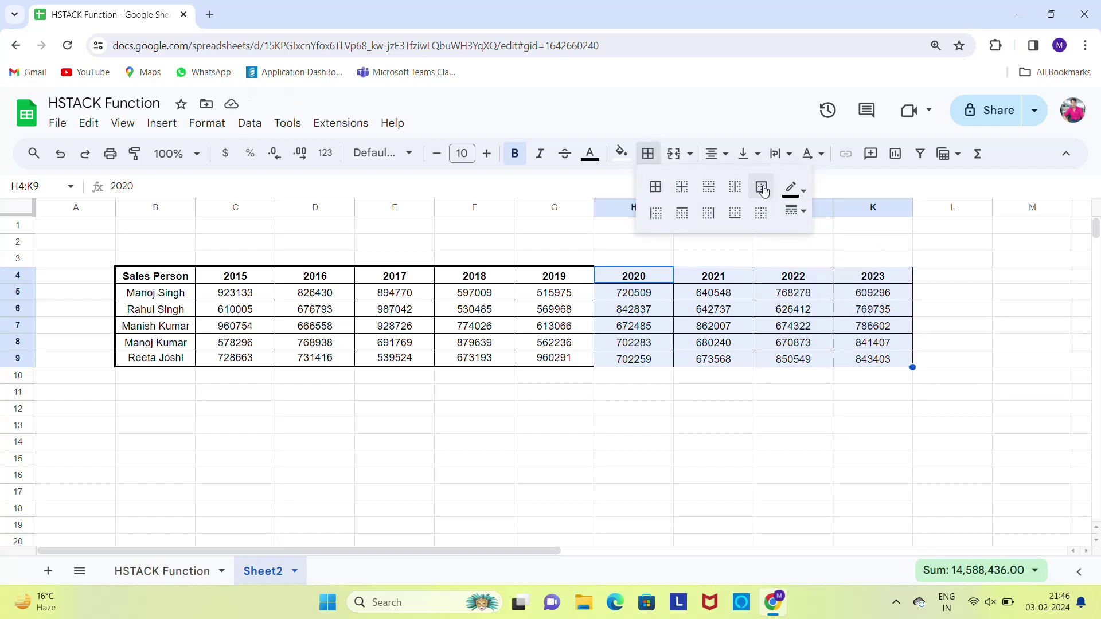
click(764, 187)
click(524, 300)
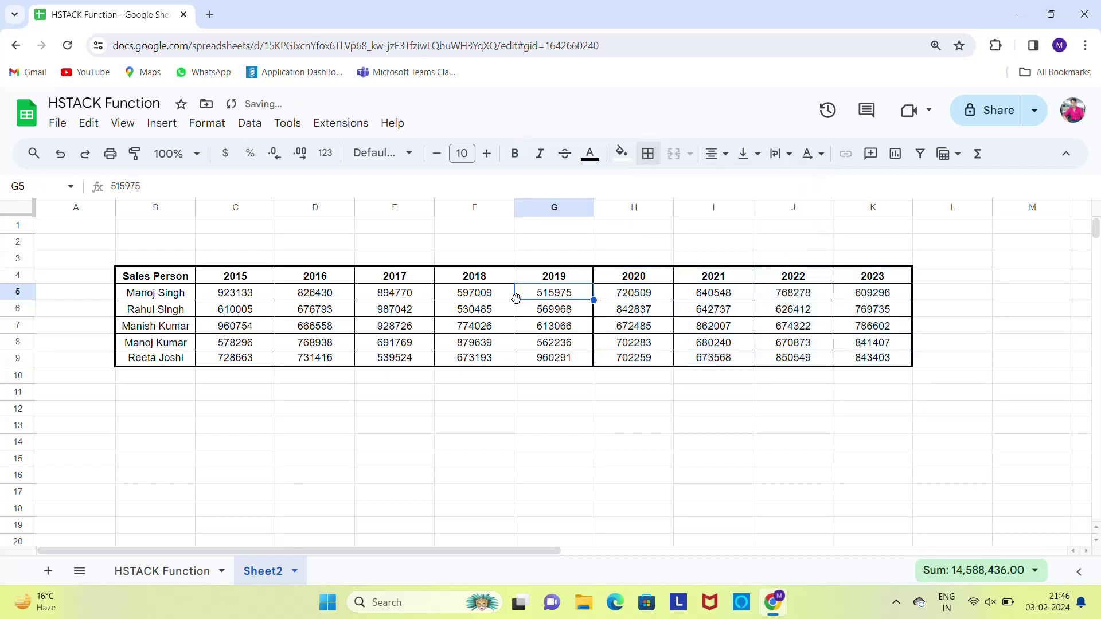
Select along the header row starting from the Sales Person cell
click(158, 281)
key(shift+Right)
key(shift+Right)
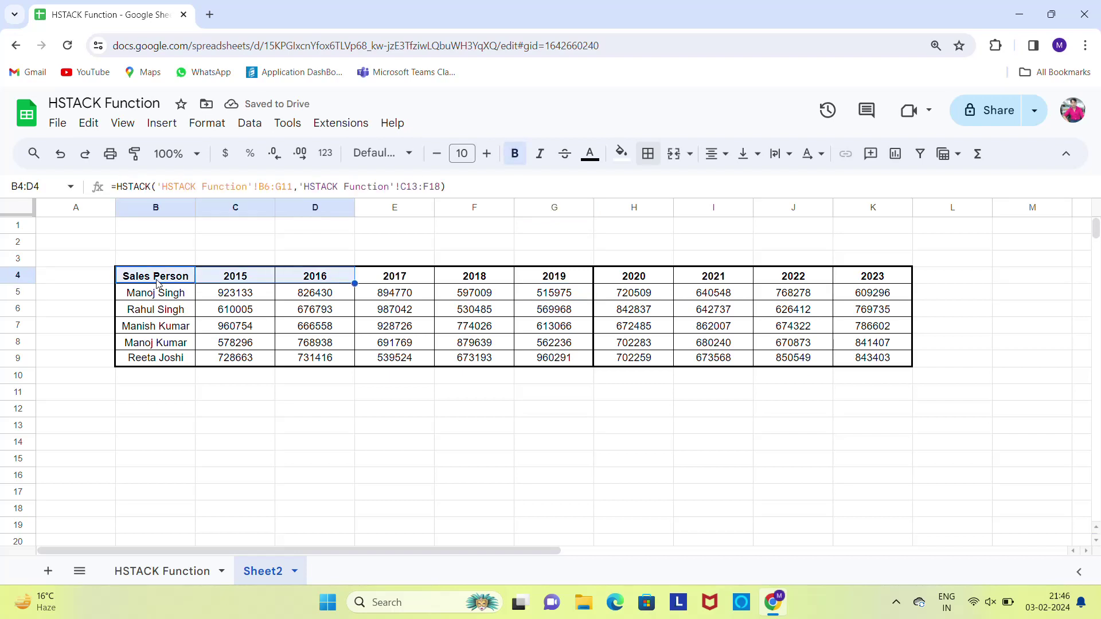
key(shift+Right)
key(shift+Right)
key(shift+Right)
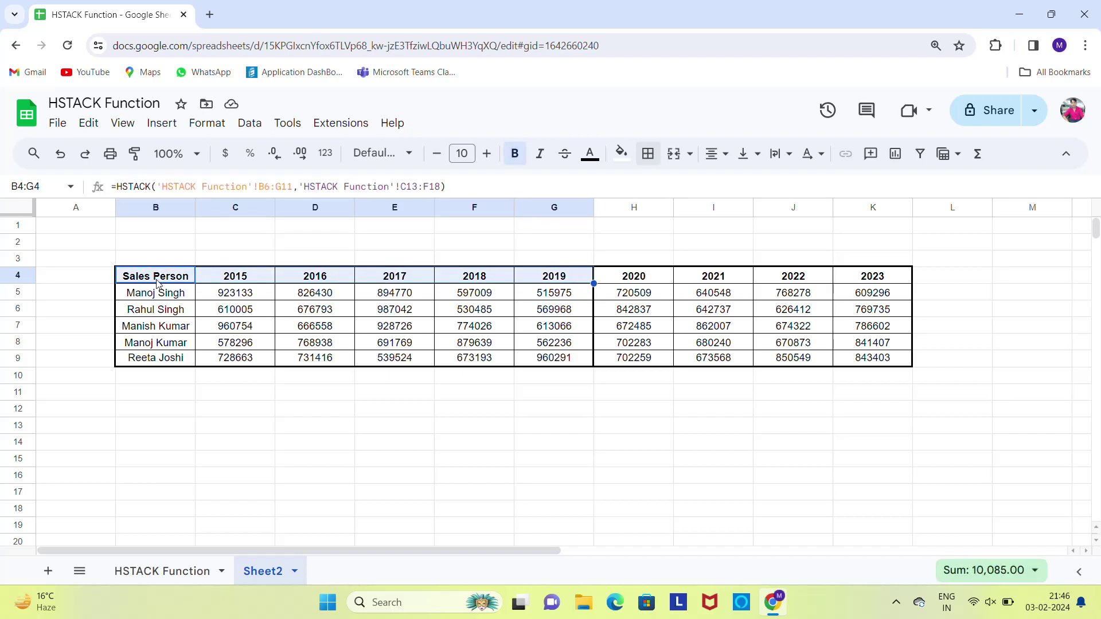
Compare the source table's Sales Person and 2019 headers with Sheet2's combined table
click(172, 572)
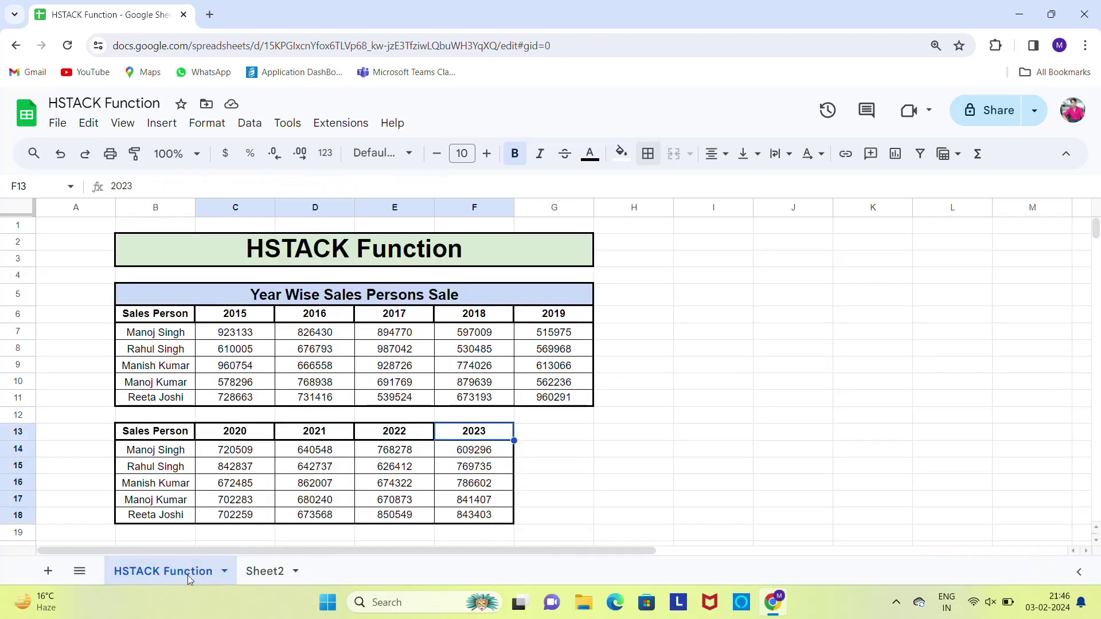
click(156, 319)
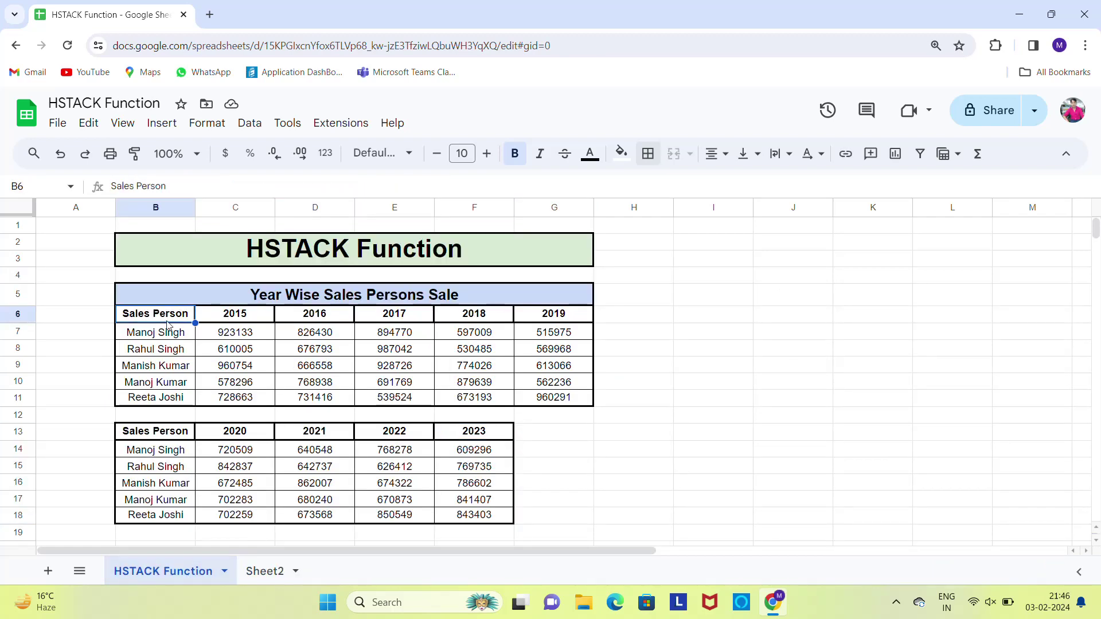
click(562, 313)
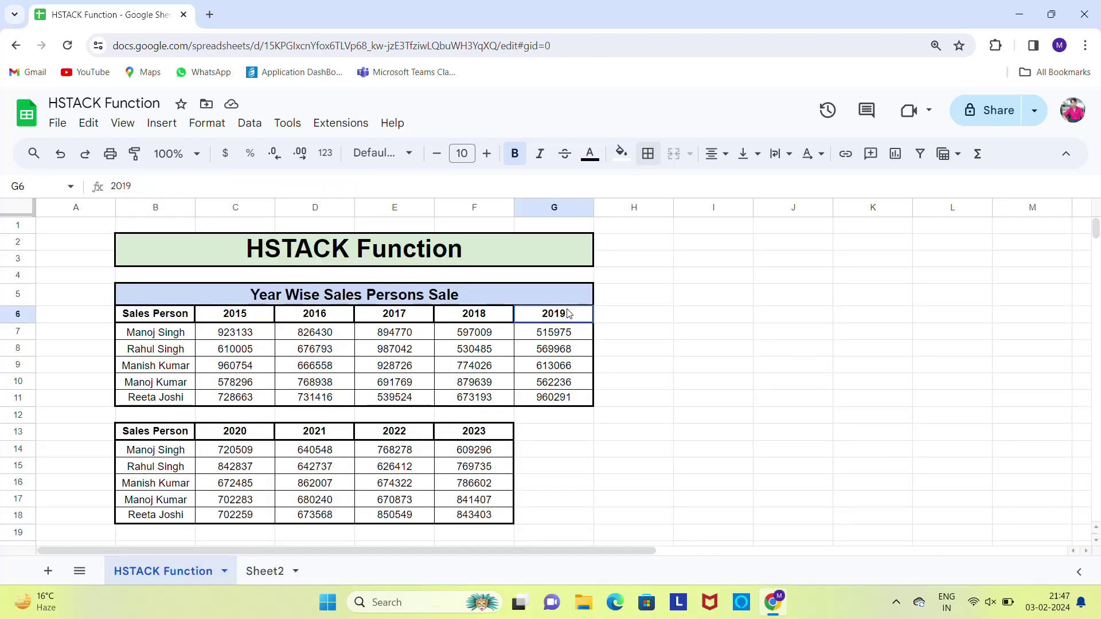
click(274, 573)
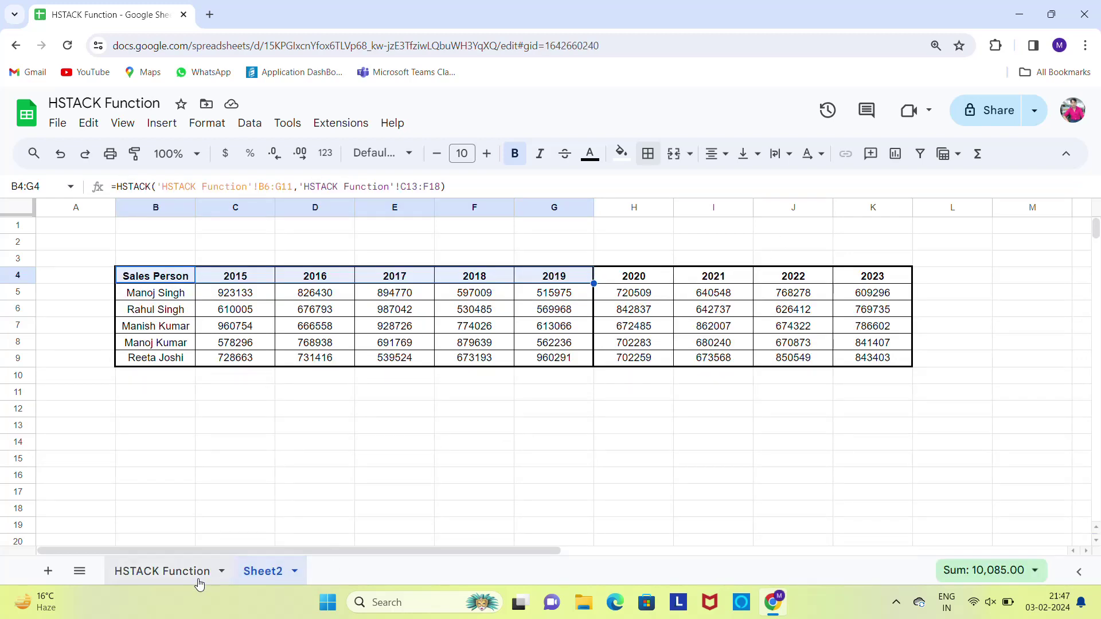
click(172, 572)
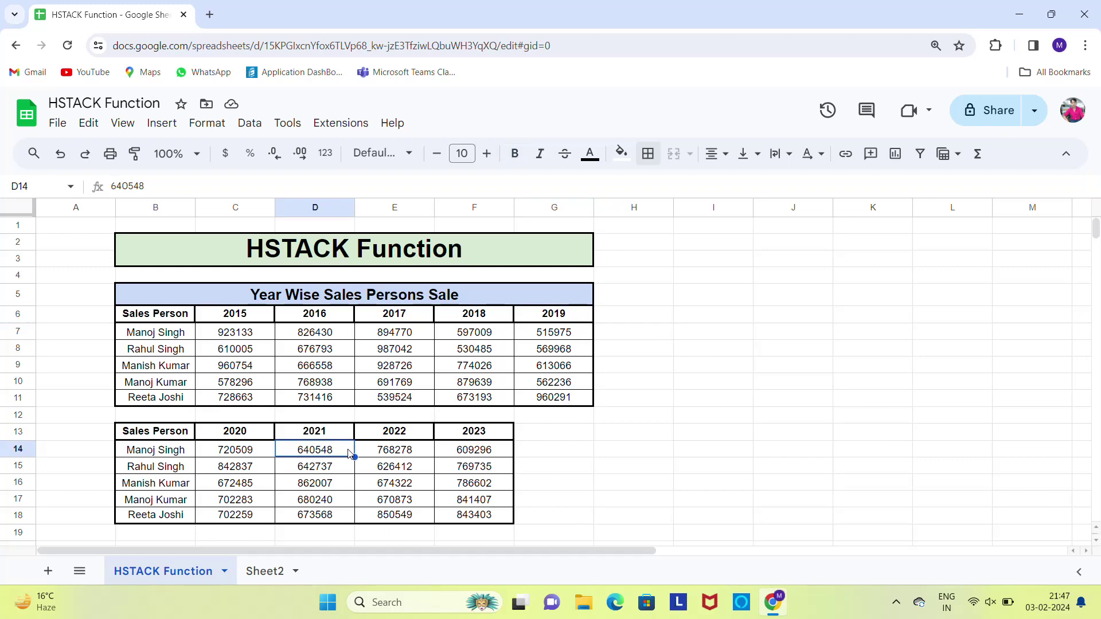
click(266, 564)
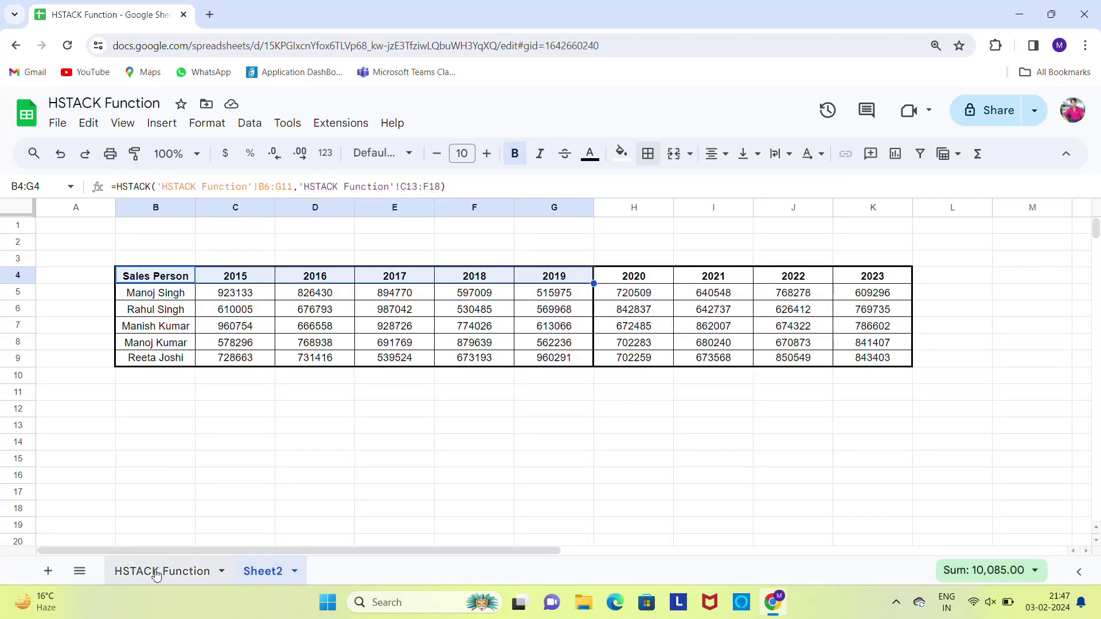
click(159, 565)
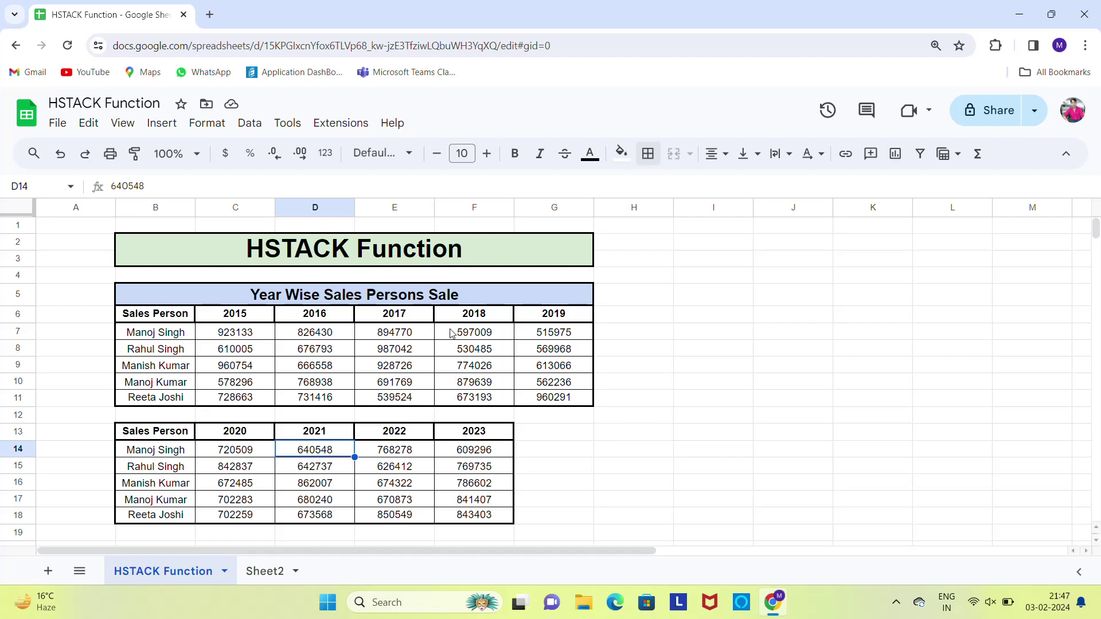
Check a 2019 value and a second-table salesperson, then return to Sheet2
click(571, 333)
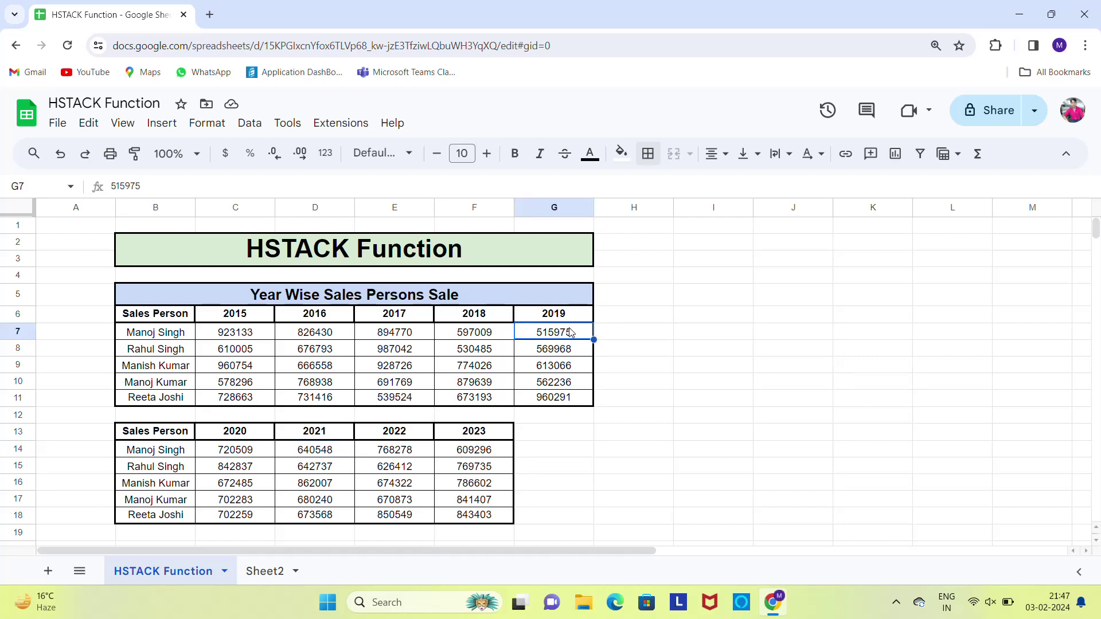
click(172, 467)
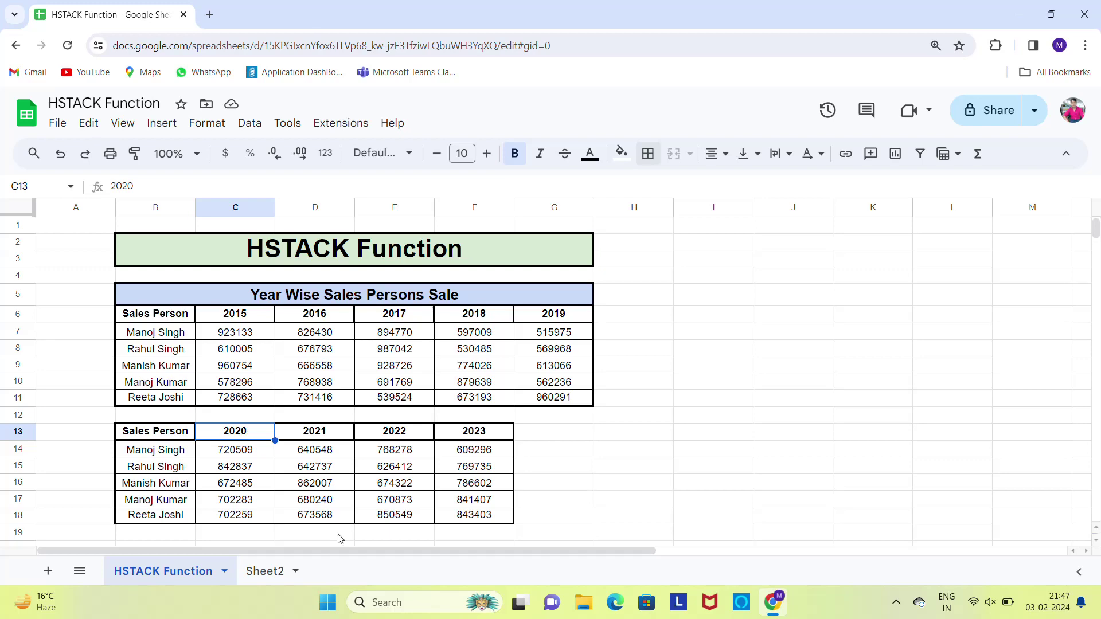
click(266, 571)
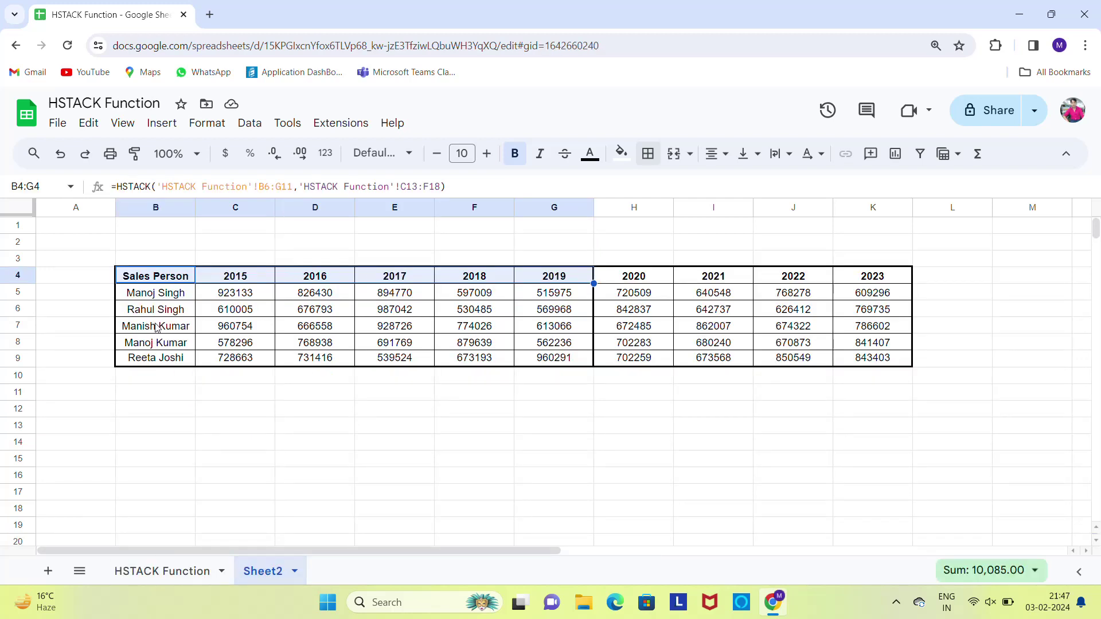
Clear the existing HSTACK formula and its spilled result from B4:K9
click(135, 300)
key(Up)
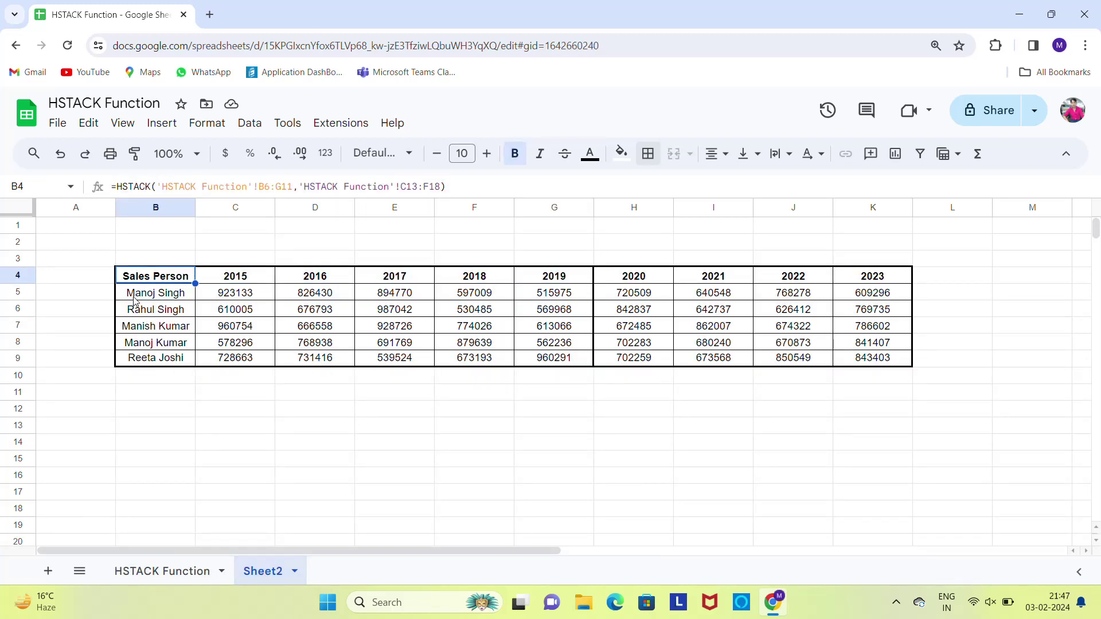
key(F2)
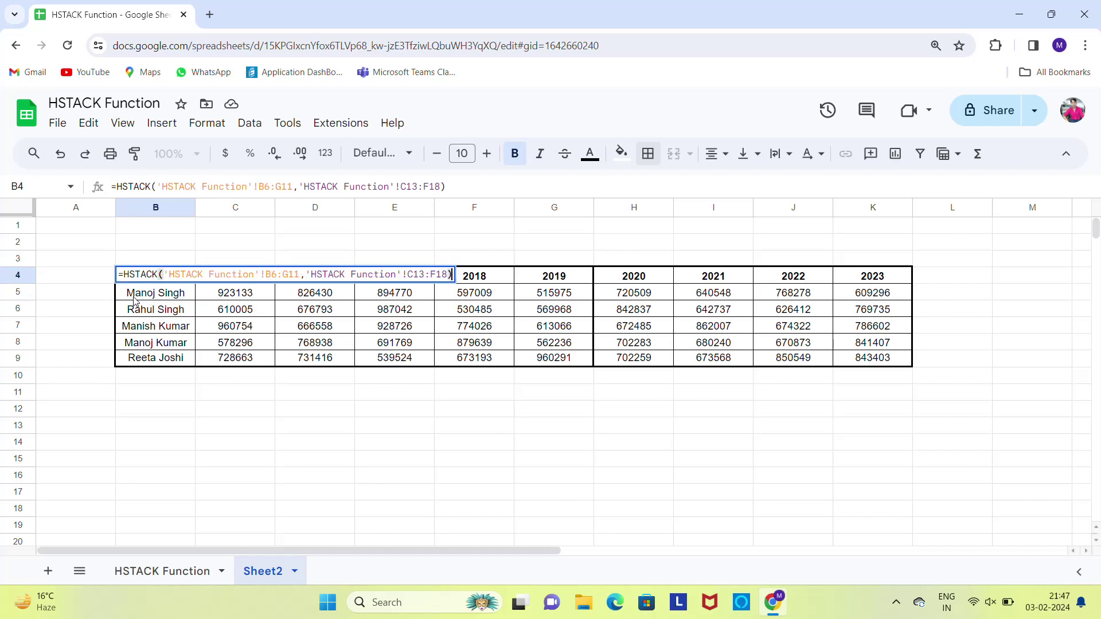
key(Escape)
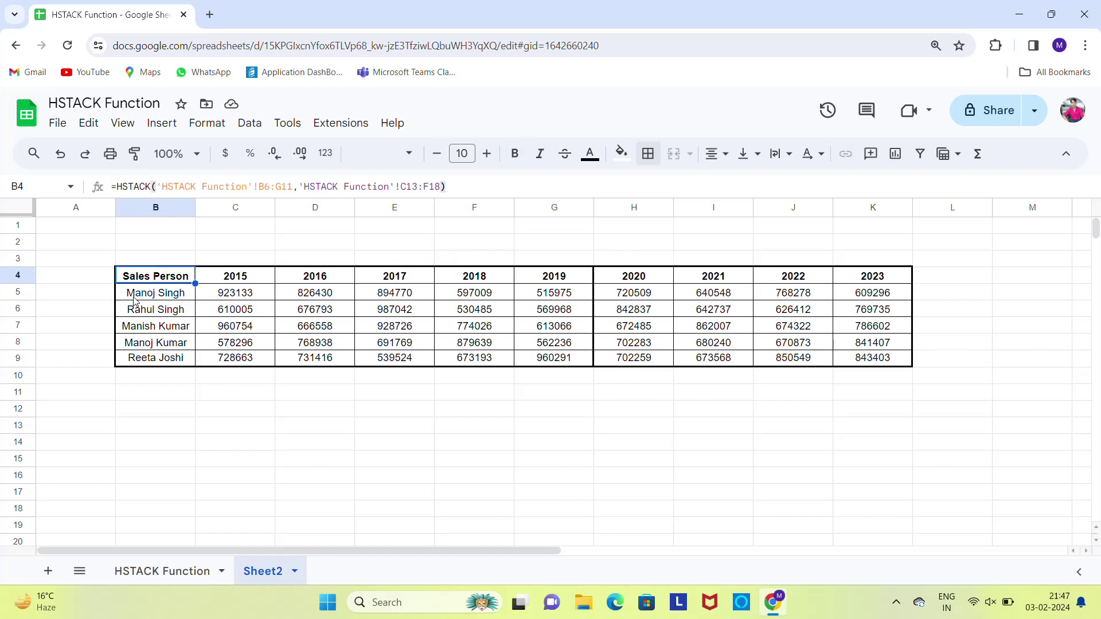
key(ctrl+a)
key(Delete)
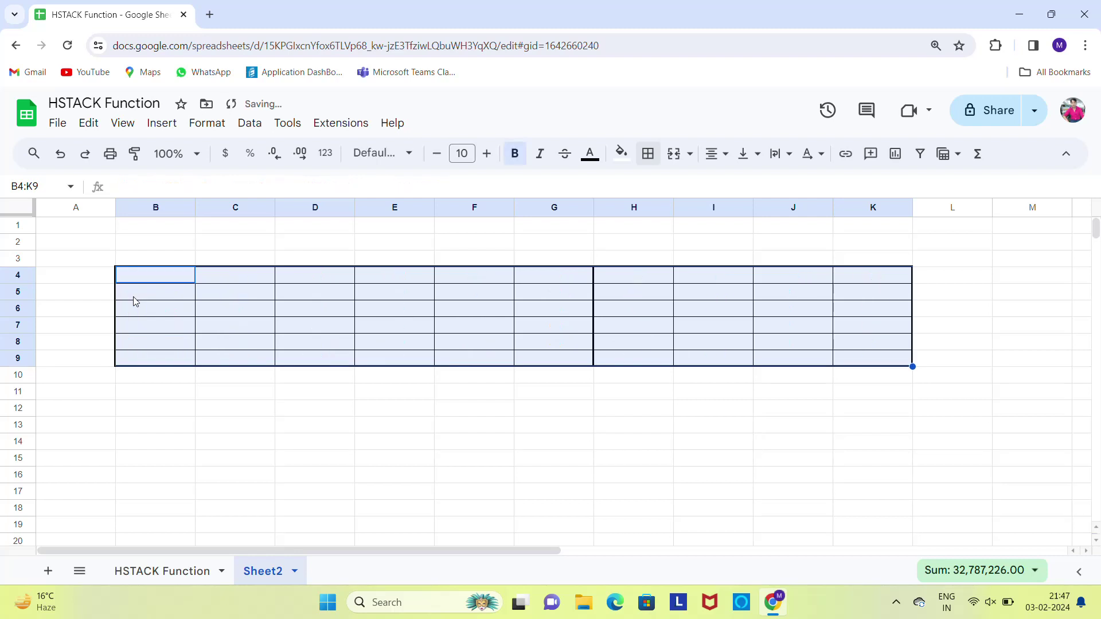
key(Escape)
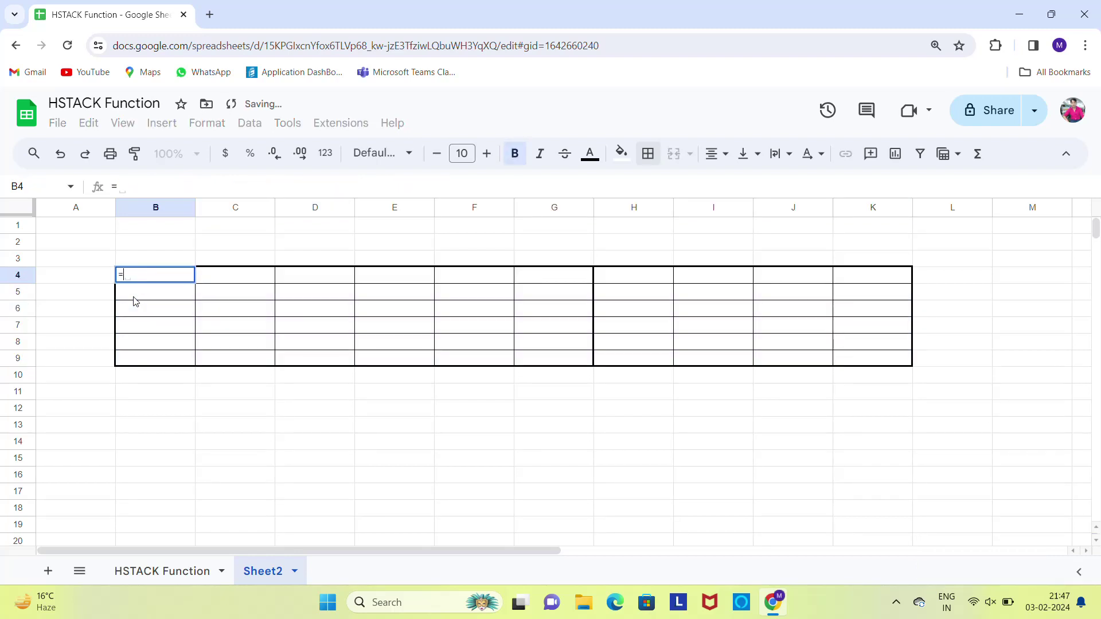
Start =HSTACK( in B4 with 'HSTACK Function'!B6:G11 as the first range
text(=hs)
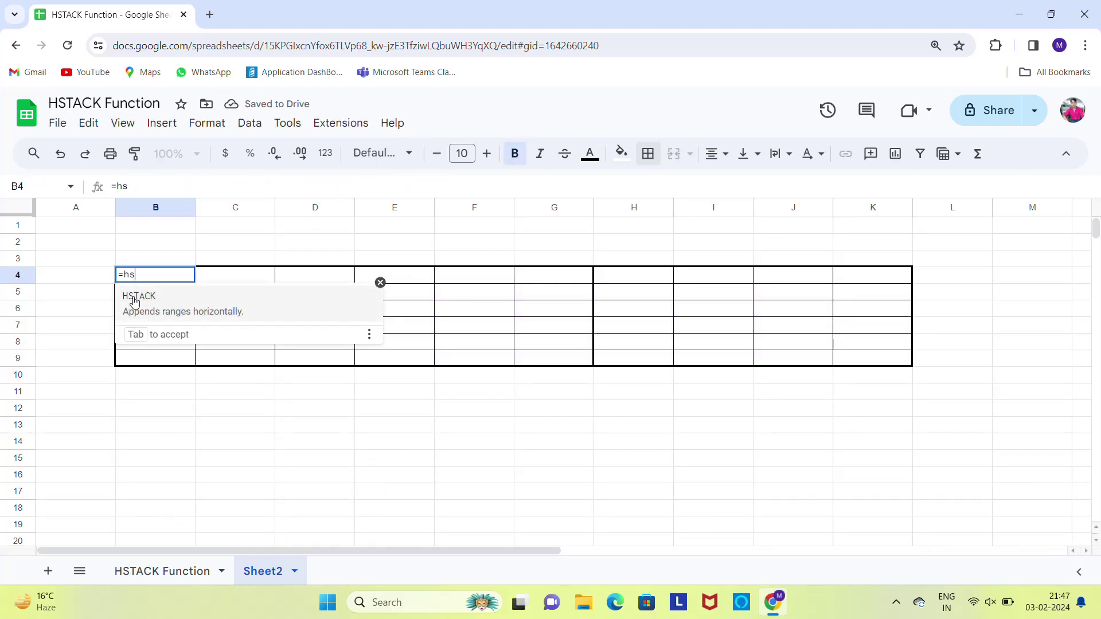
click(134, 299)
click(177, 577)
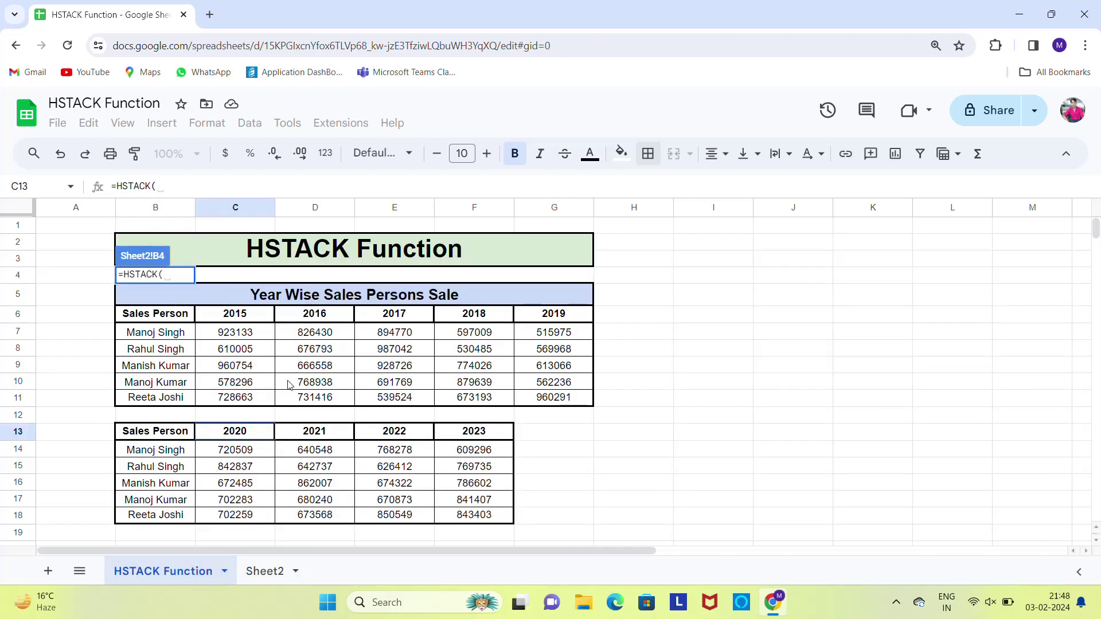
click(182, 319)
key(shift+Down)
key(shift+Down)
key(shift+Down)
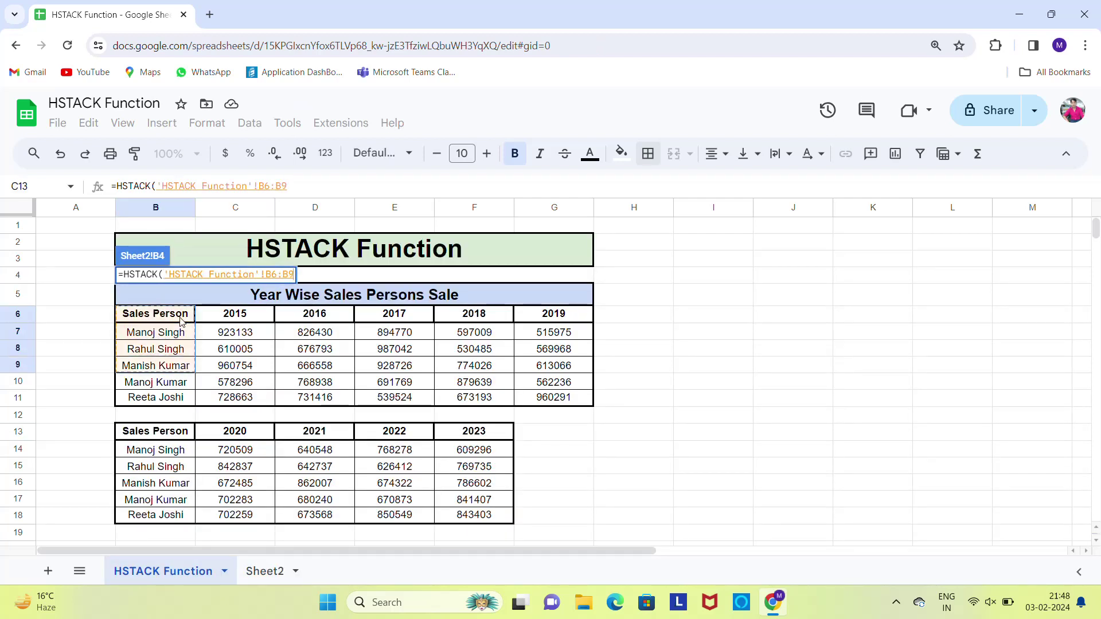
key(shift+Down)
key(shift+Down)
key(ctrl+shift+Right)
text(,)
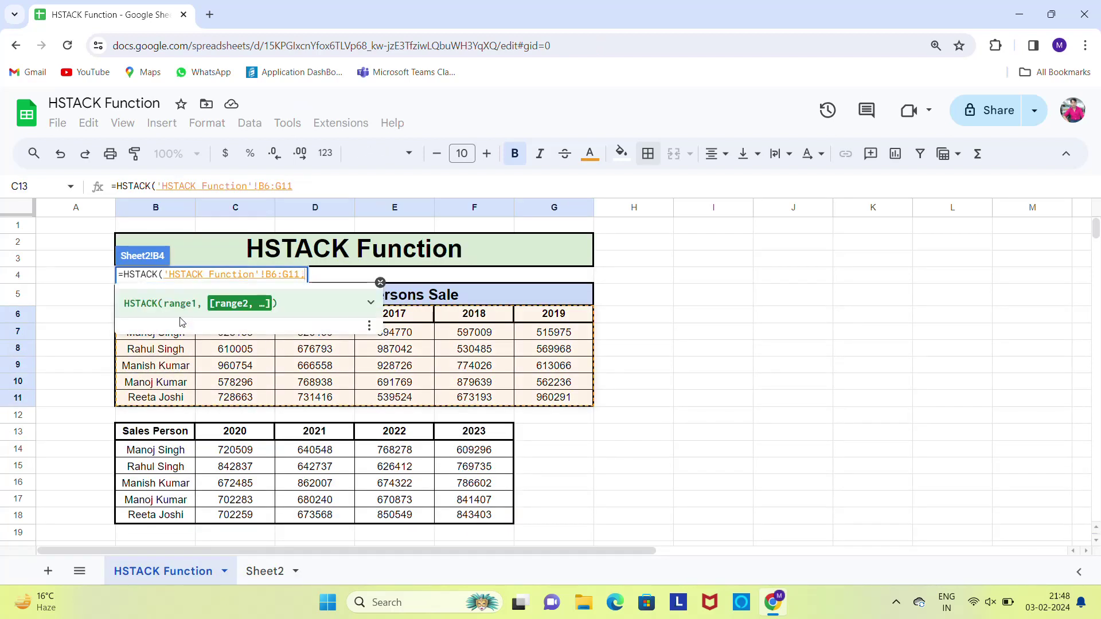
Add C13:F18 as the second range and commit the rebuilt formula
click(232, 436)
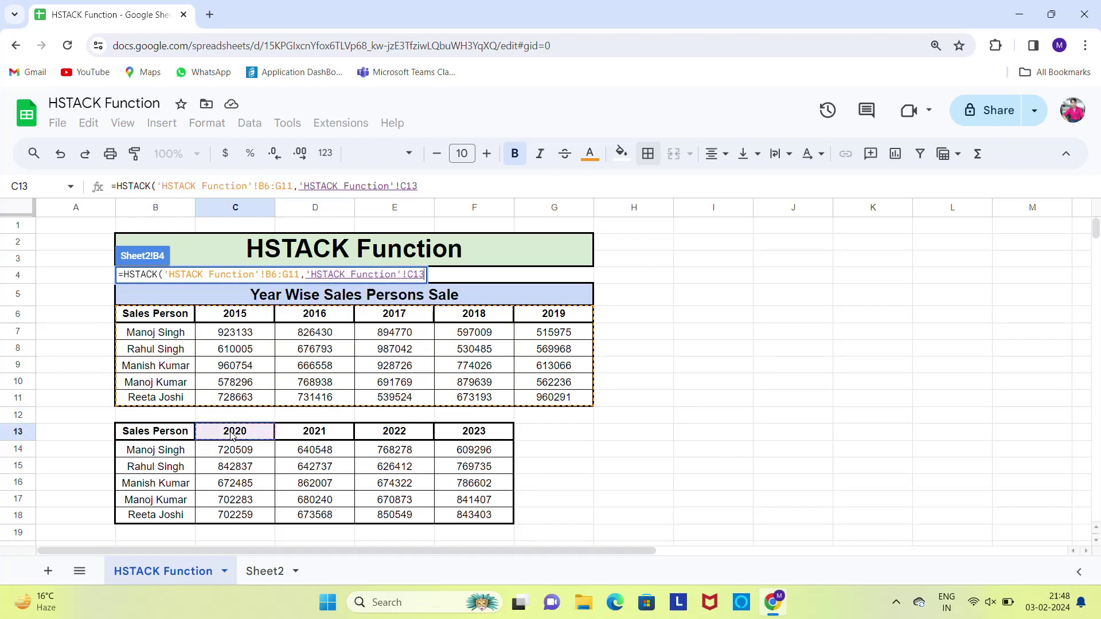
key(shift+Down)
key(shift+Down)
key(shift+Down)
key(shift+Down)
key(shift+Down)
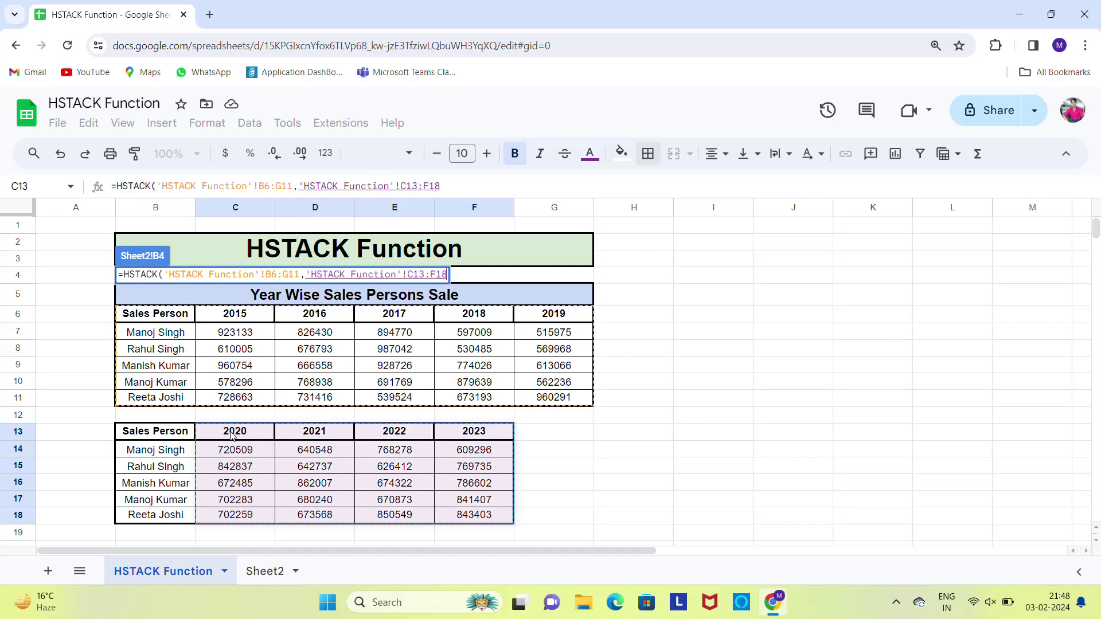
key(Return)
key(Up)
key(Down)
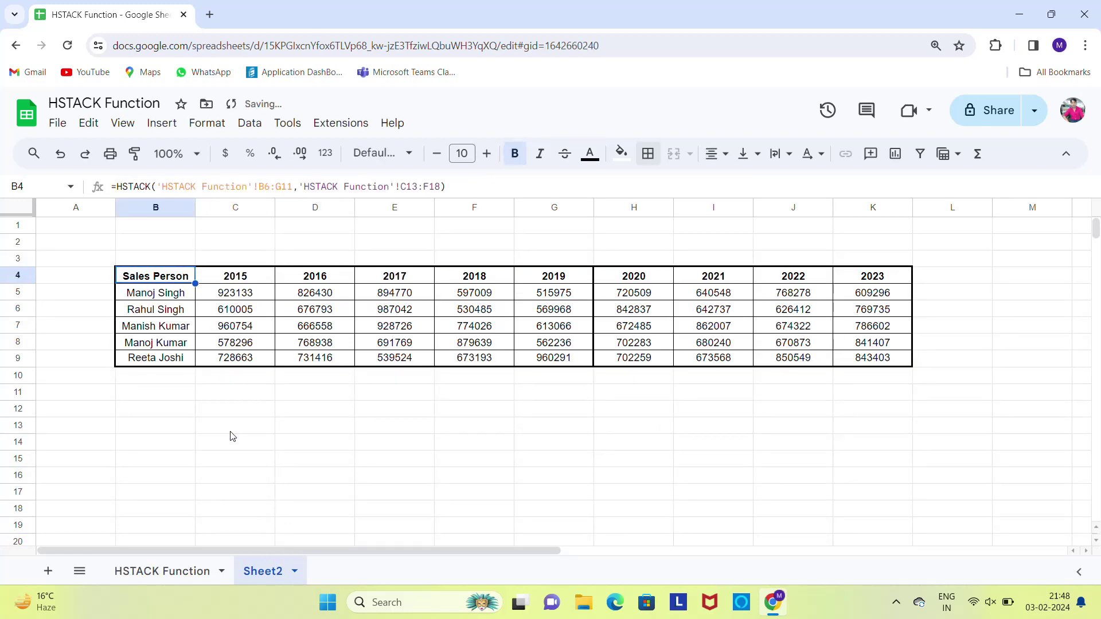
key(Right)
key(Right)
key(Right)
key(Right)
key(Left)
key(Left)
key(Left)
key(Left)
click(896, 602)
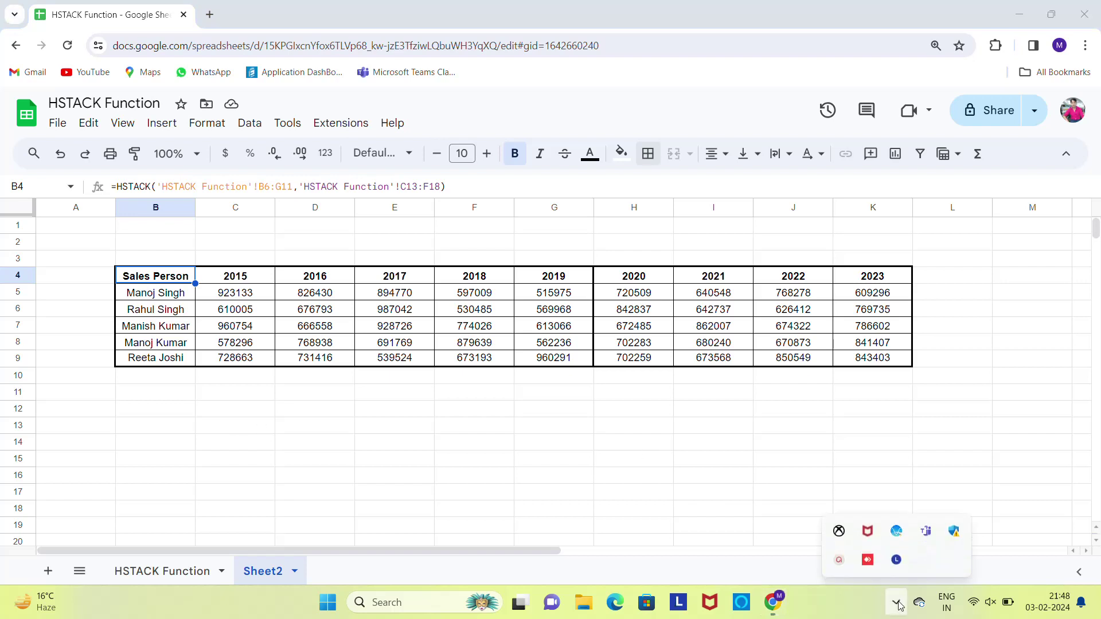
click(839, 559)
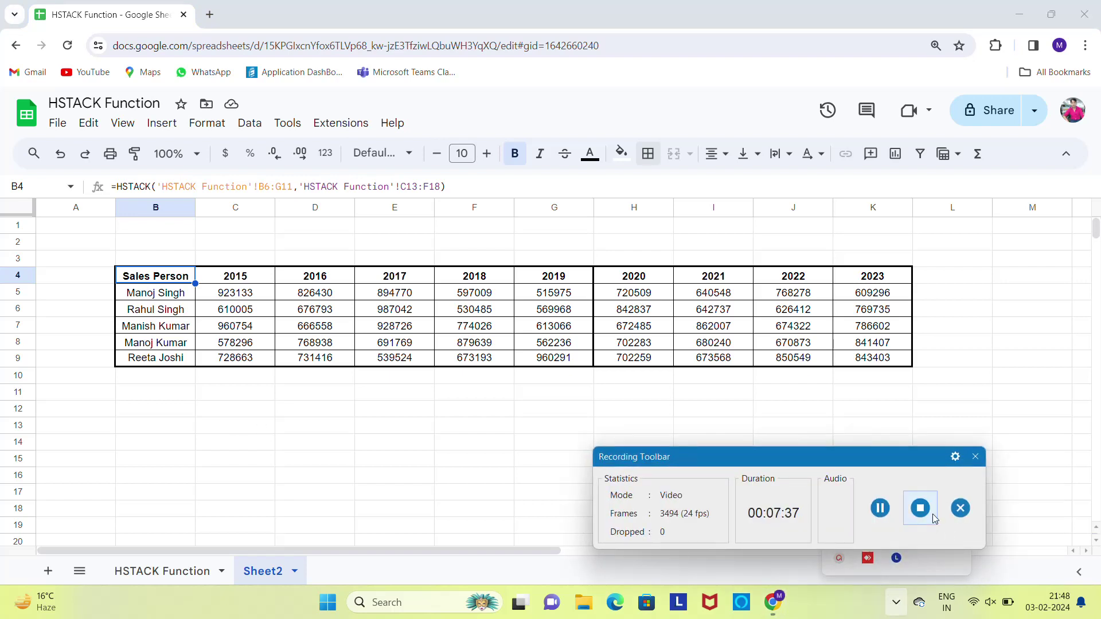